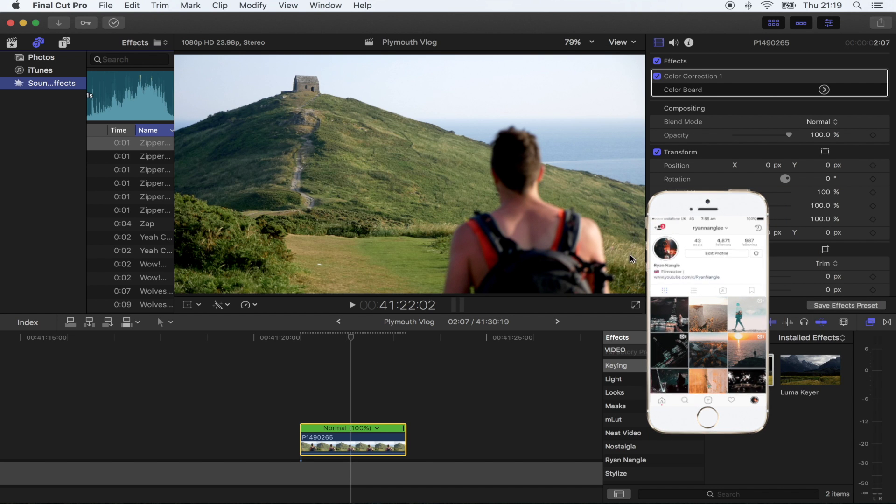
- Add a Shift+H hold freeze on P1490265 and trim the clip down to the hold
{"action": "left_click", "coordinate": [352, 338]}
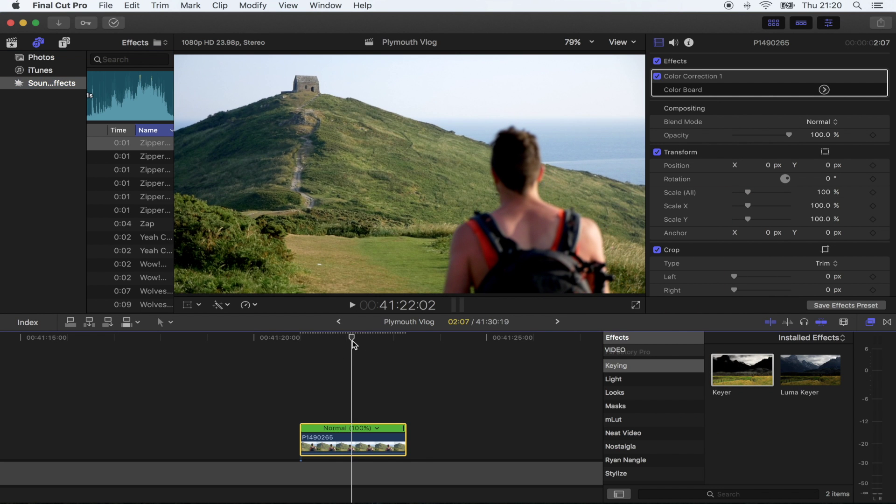
{"action": "left_click_drag", "start_coordinate": [355, 344], "coordinate": [377, 346]}
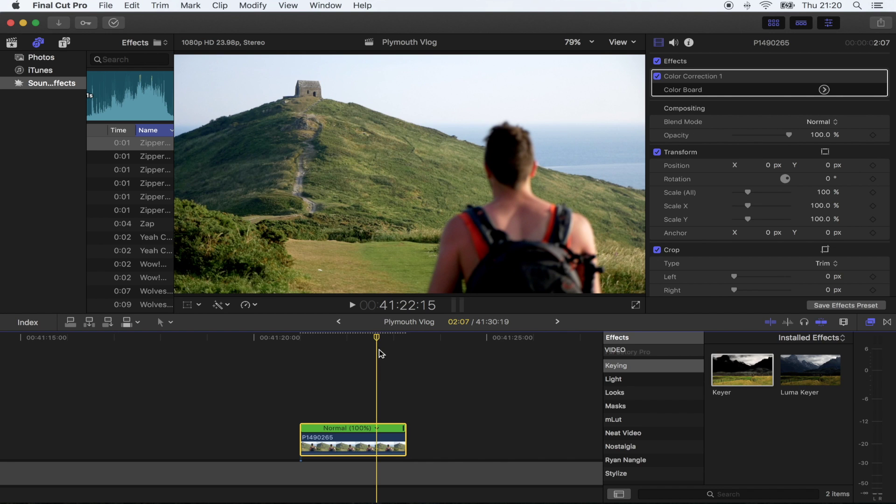
{"action": "key", "text": "shift+h"}
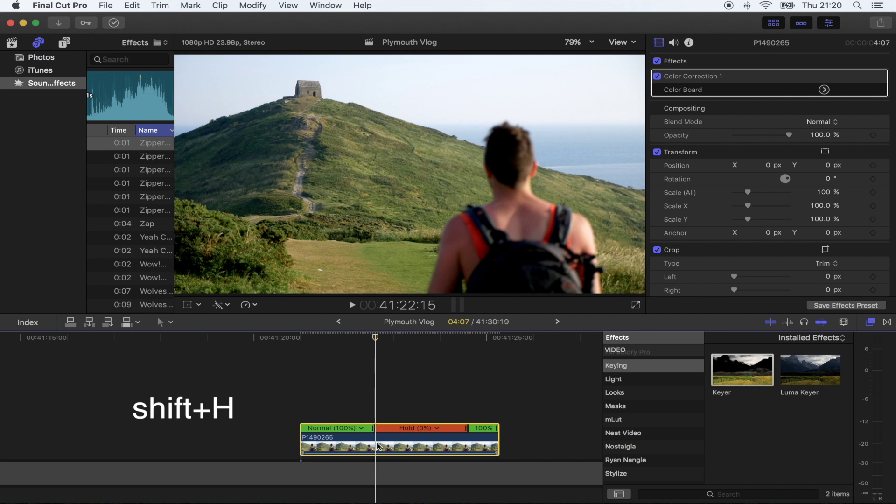
{"action": "left_click_drag", "start_coordinate": [379, 446], "coordinate": [379, 447]}
{"action": "mouse_move", "coordinate": [374, 341]}
{"action": "left_mouse_down"}
{"action": "mouse_move", "coordinate": [406, 341]}
{"action": "mouse_move", "coordinate": [366, 342]}
{"action": "mouse_move", "coordinate": [374, 342]}
{"action": "left_mouse_up"}
{"action": "left_click_drag", "start_coordinate": [282, 444], "coordinate": [343, 444]}
{"action": "left_click_drag", "start_coordinate": [456, 444], "coordinate": [426, 444]}
{"action": "mouse_move", "coordinate": [374, 342]}
{"action": "left_mouse_down"}
{"action": "mouse_move", "coordinate": [352, 343]}
{"action": "mouse_move", "coordinate": [394, 342]}
{"action": "mouse_move", "coordinate": [369, 352]}
{"action": "left_mouse_up"}
- Copy the freeze-frame clip and paste a duplicate as a connected clip above it
{"action": "left_click", "coordinate": [370, 449]}
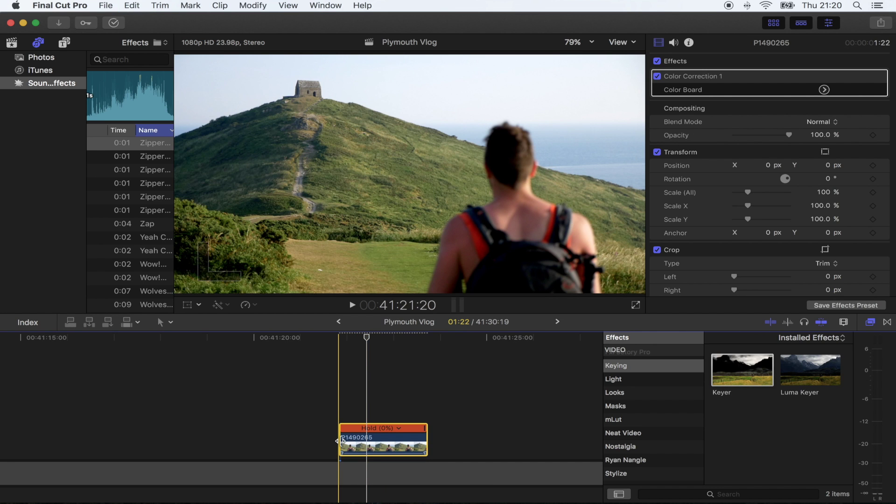
{"action": "key", "text": "super+c"}
{"action": "key", "text": "alt+v"}
{"action": "left_click", "coordinate": [374, 405]}
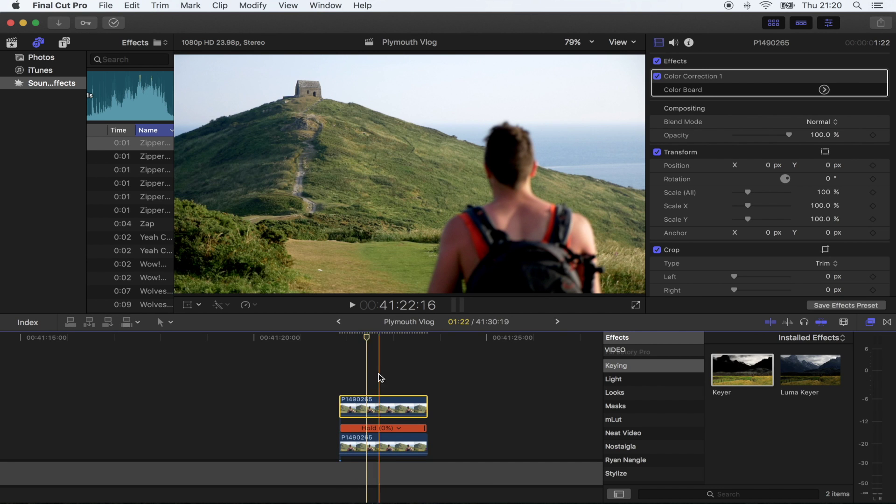
{"action": "left_click_drag", "start_coordinate": [374, 341], "coordinate": [382, 340]}
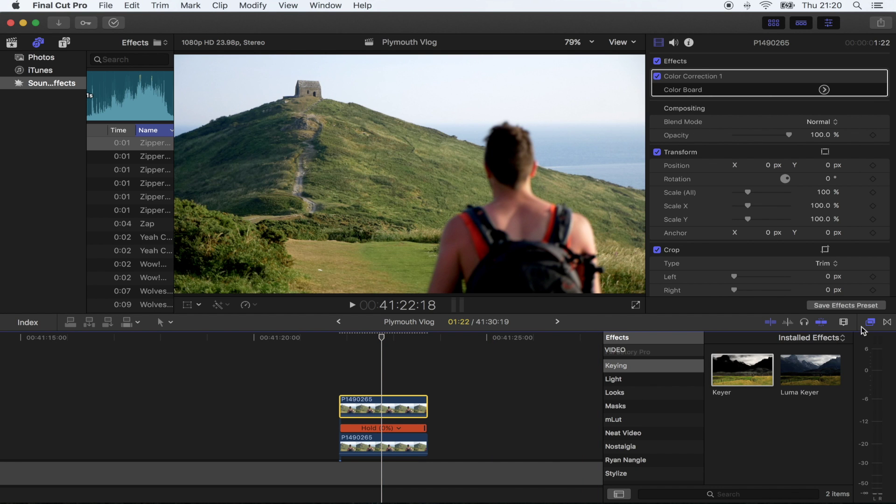
{"action": "left_click", "coordinate": [626, 408]}
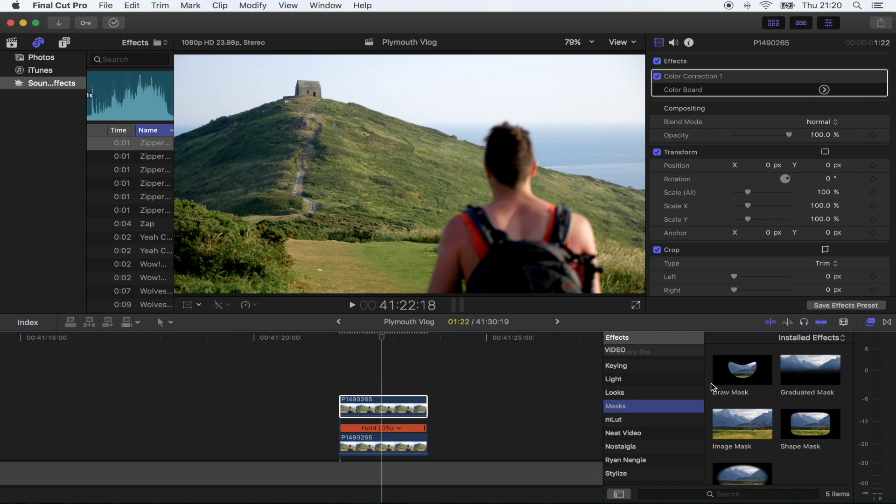
- Apply Draw Mask to the top copy and set the viewer zoom to 100%
{"action": "mouse_move", "coordinate": [734, 372]}
{"action": "left_mouse_down"}
{"action": "mouse_move", "coordinate": [690, 366]}
{"action": "mouse_move", "coordinate": [402, 412]}
{"action": "left_mouse_up"}
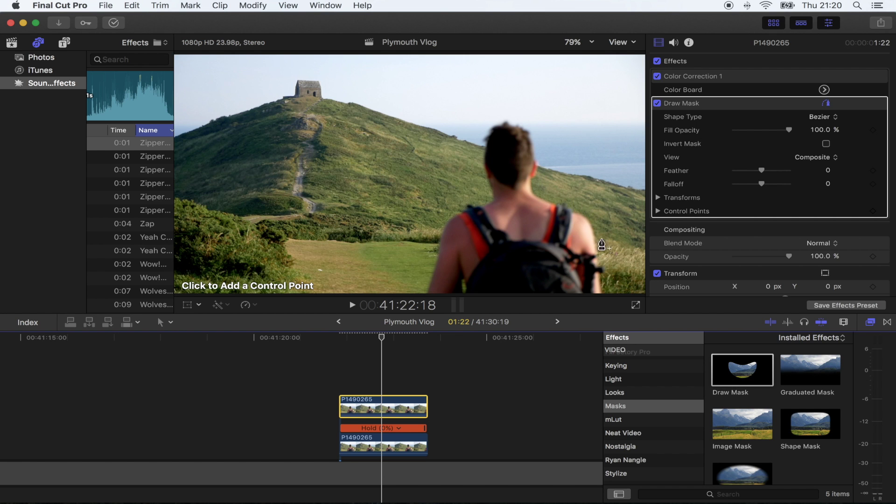
{"action": "left_click", "coordinate": [592, 44]}
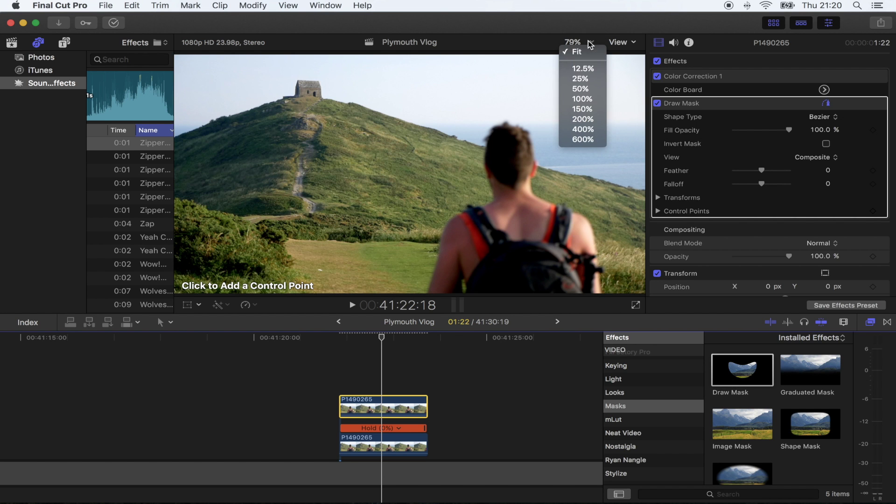
{"action": "left_click", "coordinate": [588, 99]}
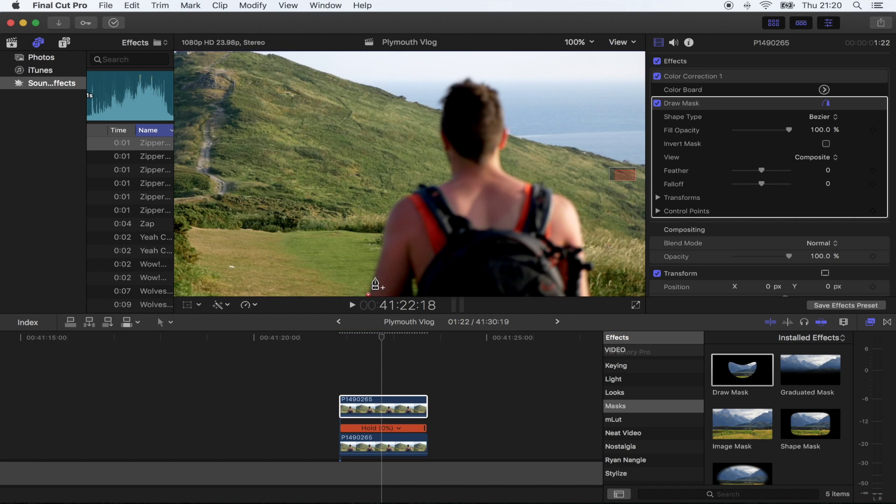
- Trace mask points along the hiker's arm and shoulder, curving the top point
{"action": "left_click", "coordinate": [382, 251]}
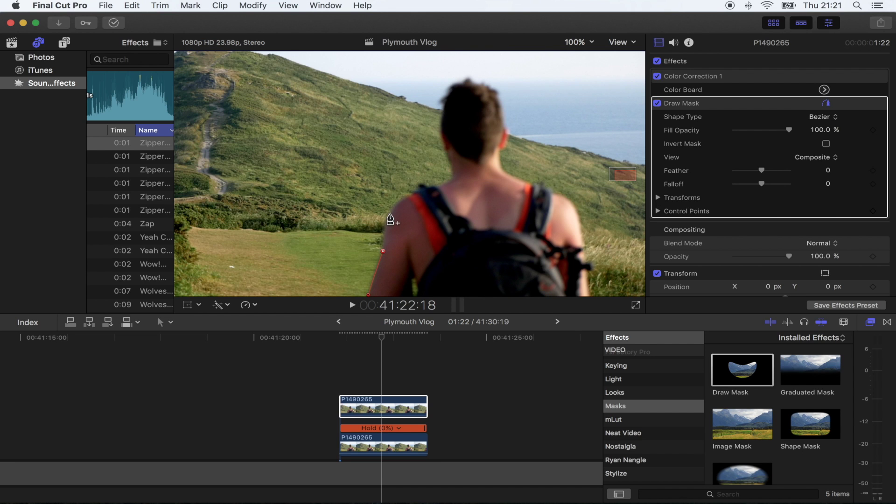
{"action": "left_click_drag", "start_coordinate": [390, 215], "coordinate": [394, 206]}
{"action": "left_click", "coordinate": [407, 197]}
{"action": "left_click", "coordinate": [417, 190]}
{"action": "left_click", "coordinate": [420, 185]}
{"action": "left_click", "coordinate": [421, 187], "text": "super"}
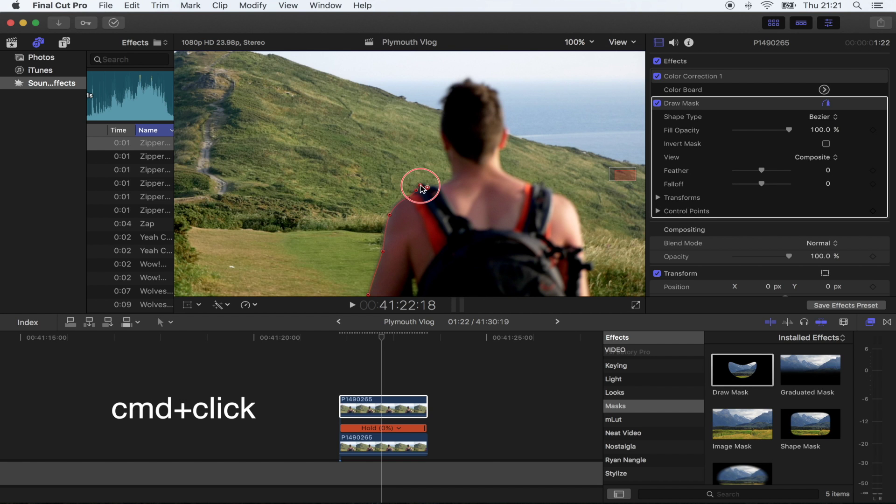
{"action": "mouse_move", "coordinate": [422, 184]}
{"action": "left_mouse_down"}
{"action": "mouse_move", "coordinate": [443, 176]}
{"action": "mouse_move", "coordinate": [399, 144]}
{"action": "mouse_move", "coordinate": [426, 169]}
{"action": "mouse_move", "coordinate": [426, 187]}
{"action": "mouse_move", "coordinate": [398, 204]}
{"action": "left_mouse_up"}
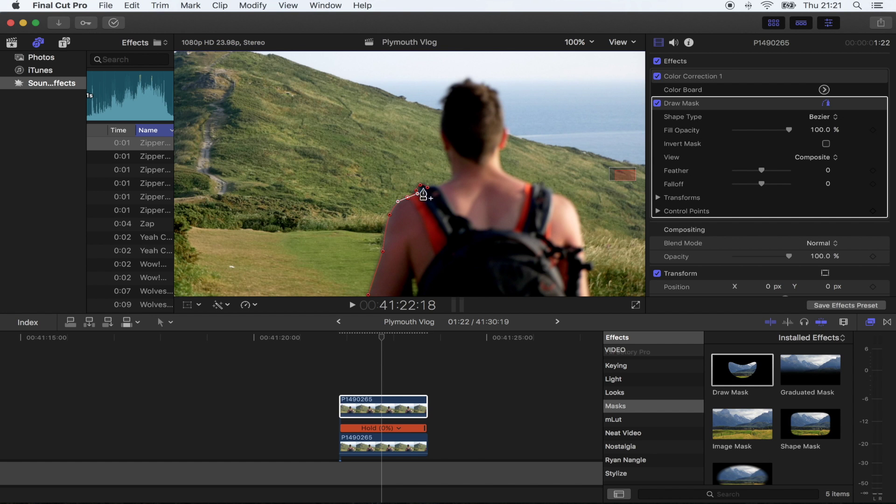
- Continue the mask around the hiker's head and down the right shoulder, then fit the frame
{"action": "left_click", "coordinate": [437, 187]}
{"action": "left_click", "coordinate": [451, 165]}
{"action": "left_click", "coordinate": [441, 123]}
{"action": "left_click", "coordinate": [469, 80]}
{"action": "left_click", "coordinate": [498, 92]}
{"action": "left_click", "coordinate": [504, 128]}
{"action": "left_click", "coordinate": [517, 179]}
{"action": "left_click", "coordinate": [575, 206]}
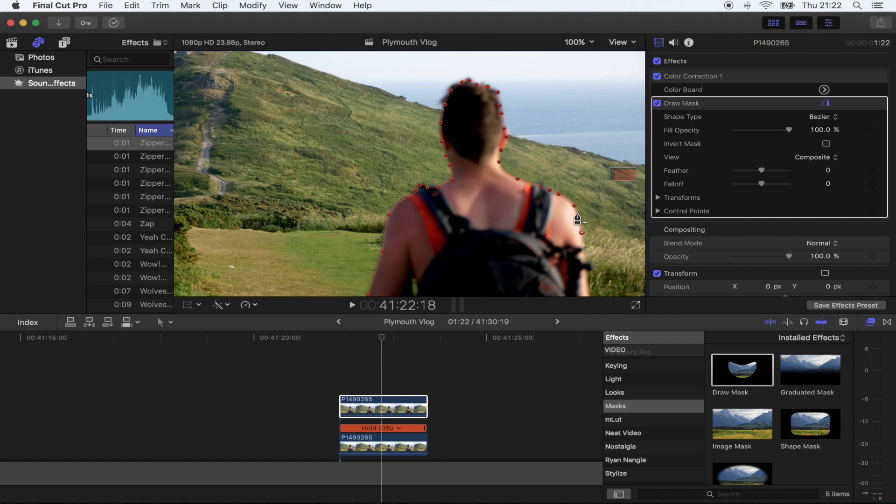
{"action": "key", "text": "shift+z"}
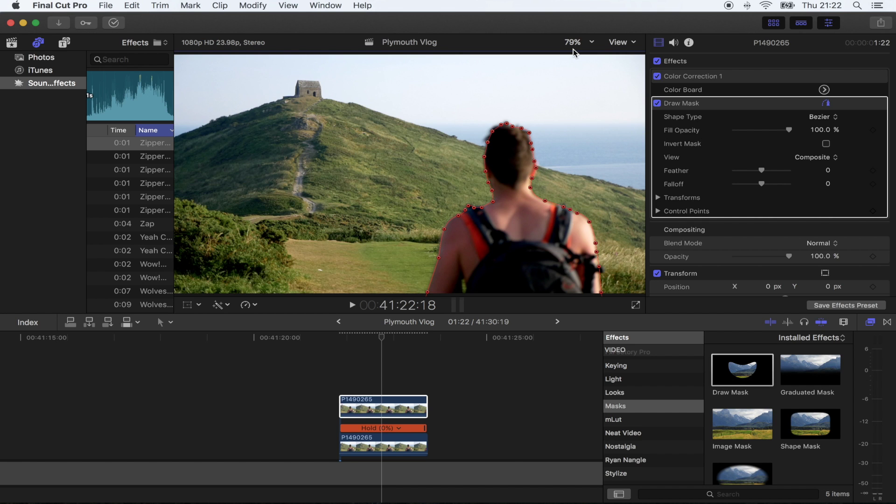
- Stack a third masked copy on top and feather the middle clip's mask to 25
{"action": "left_click", "coordinate": [367, 370]}
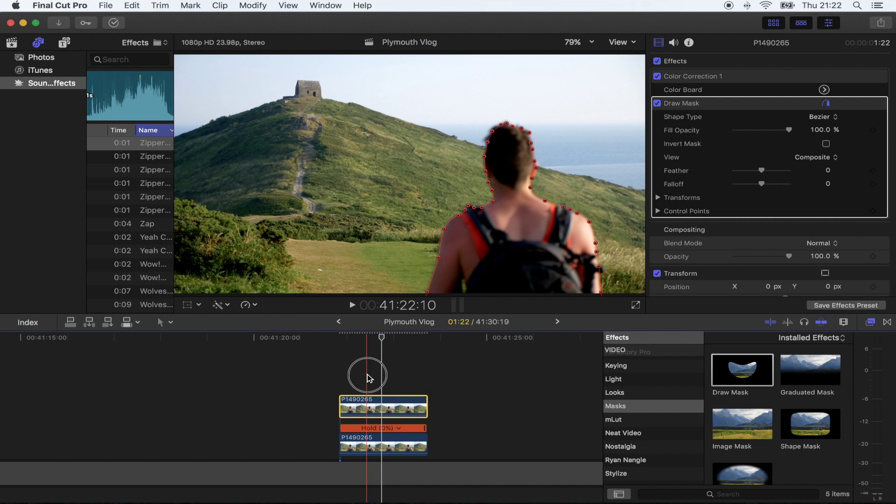
{"action": "left_click", "coordinate": [366, 406]}
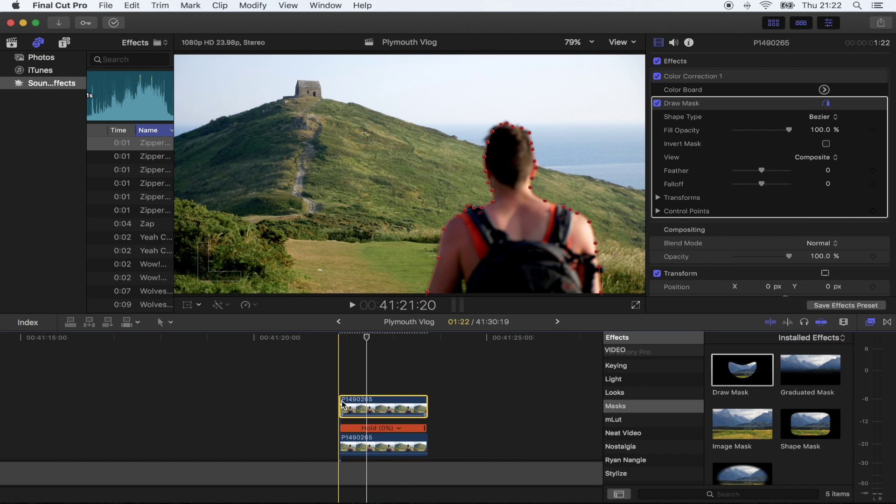
{"action": "key", "text": "alt+v"}
{"action": "left_click", "coordinate": [381, 377]}
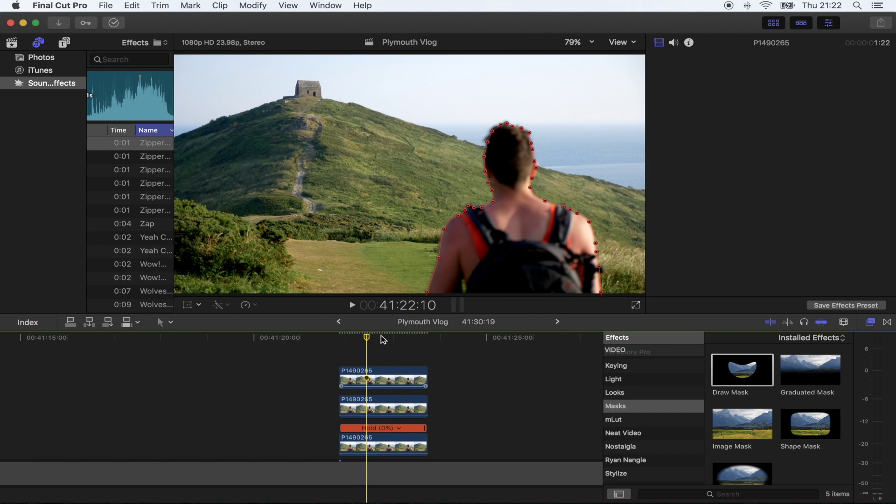
{"action": "left_click", "coordinate": [375, 406]}
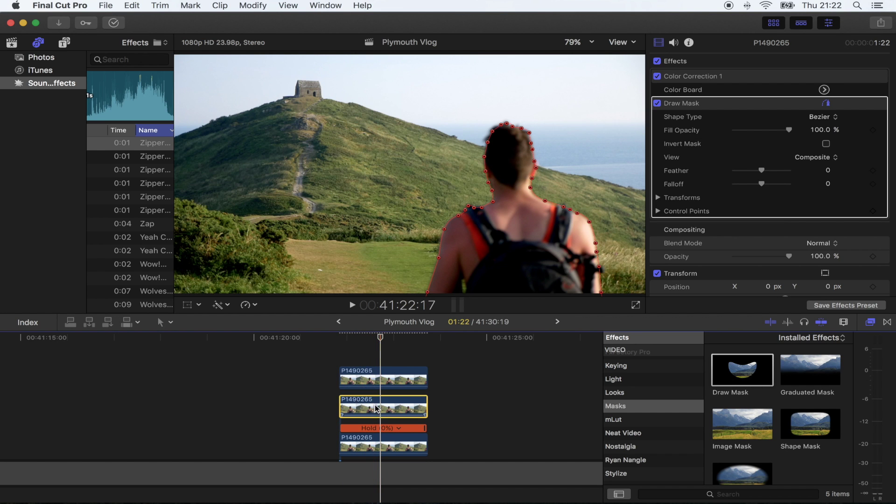
{"action": "left_click_drag", "start_coordinate": [761, 171], "coordinate": [772, 173]}
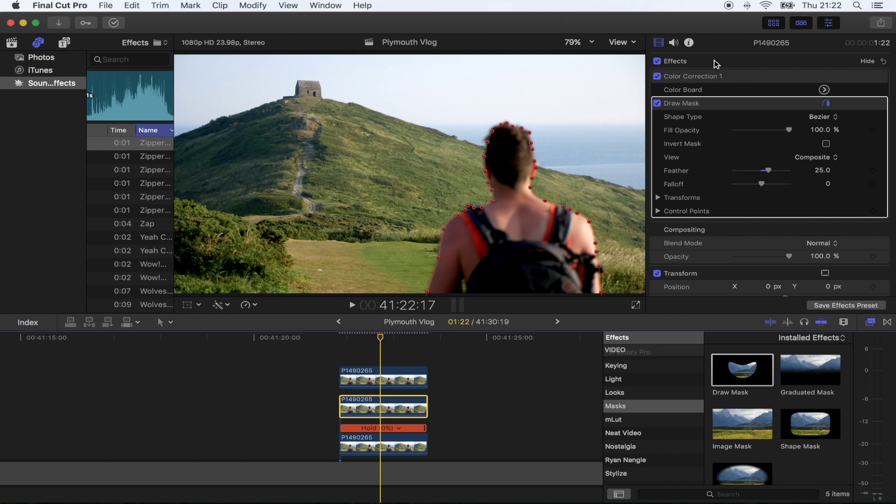
- Make the middle copy white: Global and Highlights exposure 100%, falloff -100, feather 14
{"action": "left_click", "coordinate": [734, 77]}
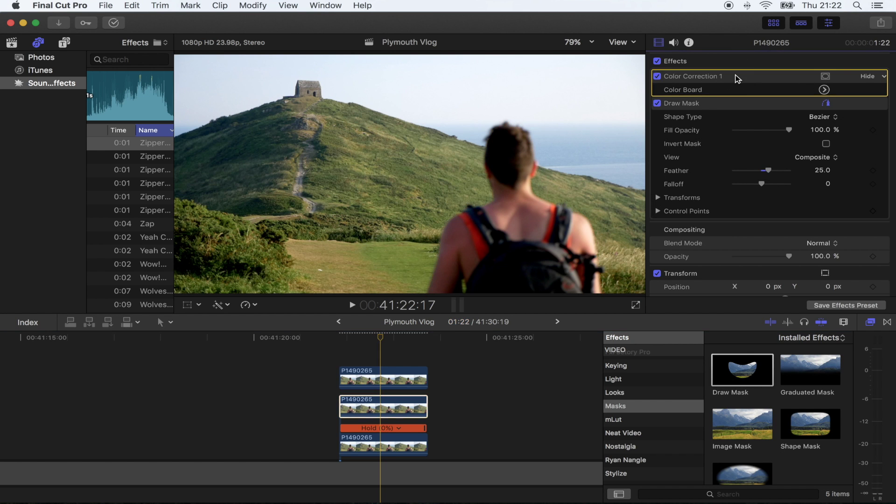
{"action": "left_click", "coordinate": [825, 89]}
{"action": "left_click_drag", "start_coordinate": [667, 142], "coordinate": [667, 56]}
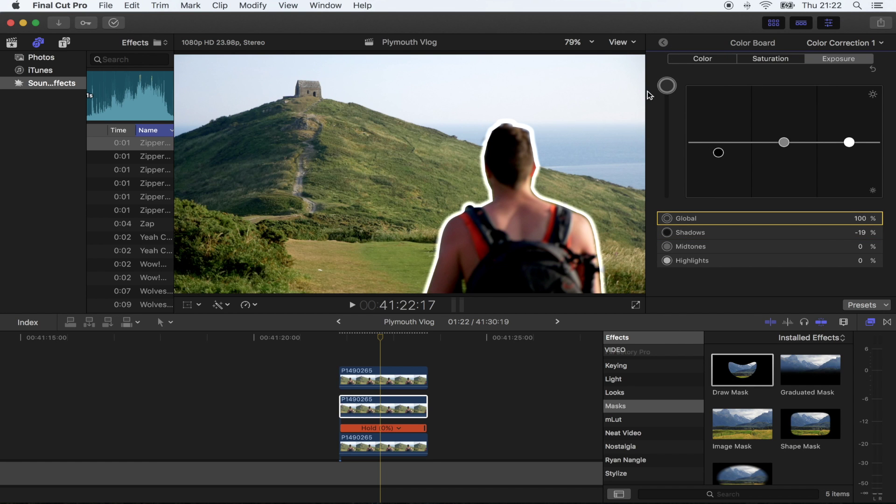
{"action": "left_click", "coordinate": [663, 43]}
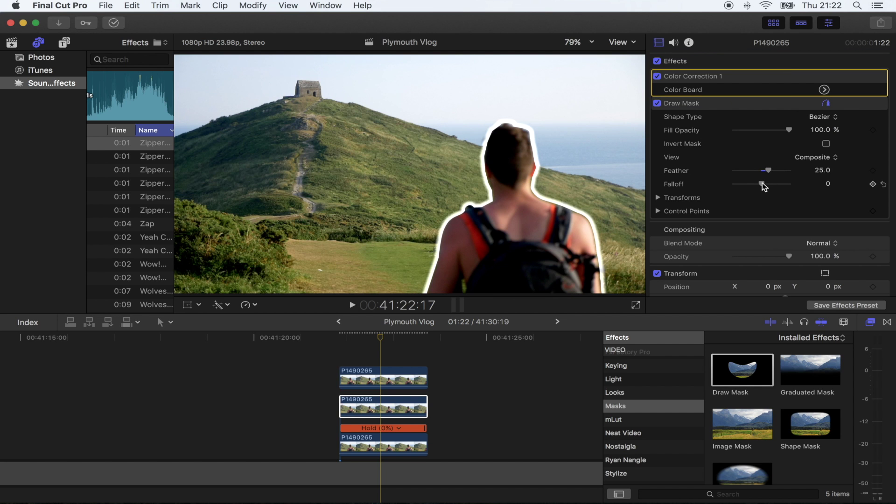
{"action": "left_click_drag", "start_coordinate": [763, 186], "coordinate": [686, 195]}
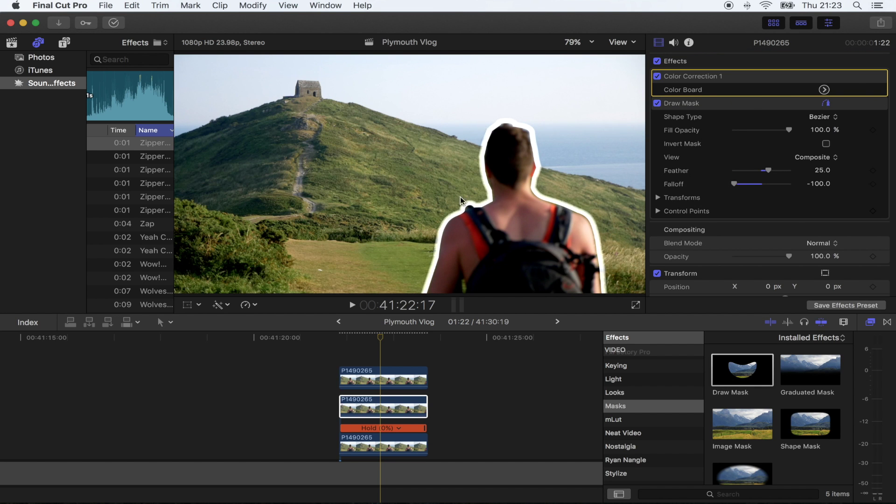
{"action": "left_click", "coordinate": [825, 90]}
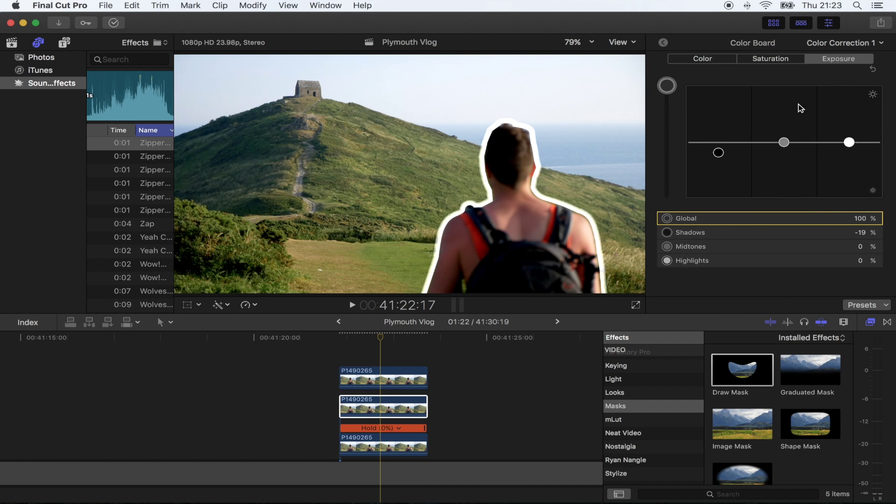
{"action": "left_click_drag", "start_coordinate": [848, 143], "coordinate": [849, 86]}
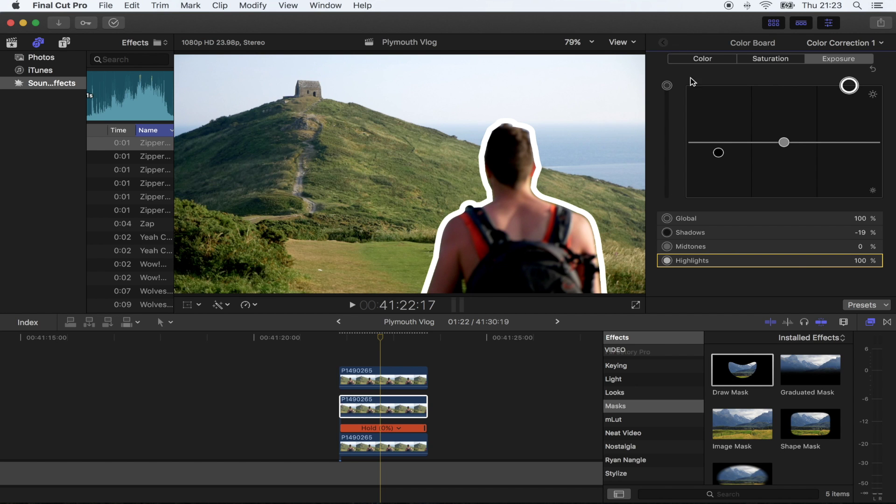
{"action": "key", "text": "super+6"}
{"action": "left_click_drag", "start_coordinate": [768, 172], "coordinate": [766, 174]}
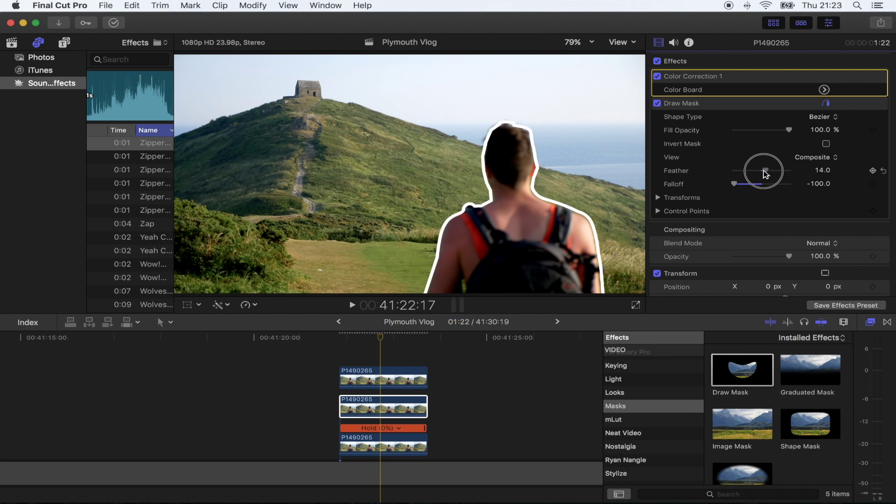
{"action": "key", "text": "super+equal"}
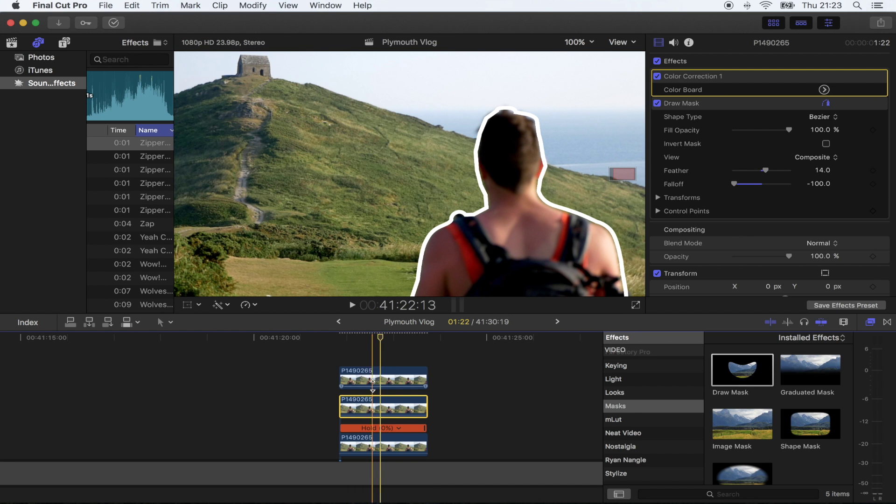
- Adjust the top copy's mask edge softness, then deselect the clips
{"action": "left_click", "coordinate": [378, 380]}
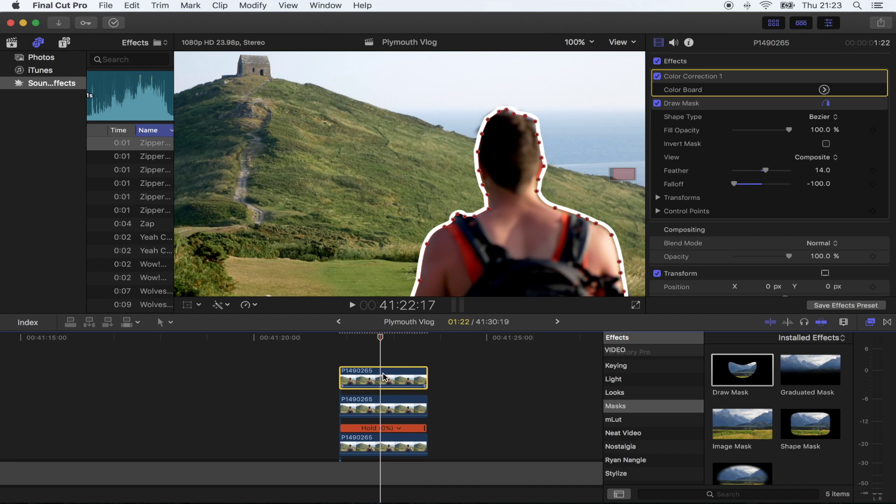
{"action": "mouse_move", "coordinate": [762, 168]}
{"action": "left_mouse_down"}
{"action": "mouse_move", "coordinate": [736, 177]}
{"action": "mouse_move", "coordinate": [760, 174]}
{"action": "left_mouse_up"}
{"action": "left_click", "coordinate": [374, 357]}
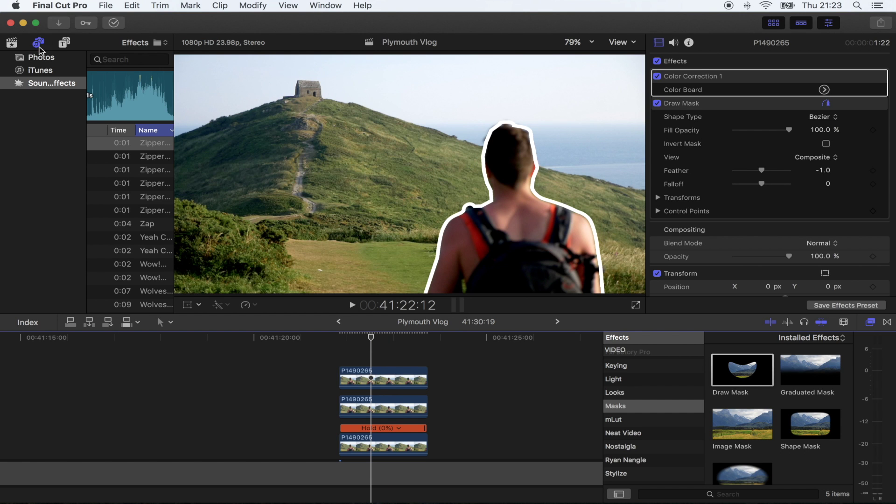
- Place the Custom solid from Generators > Solids under the hiker clips, then copy the outlined clip
{"action": "left_click", "coordinate": [66, 43]}
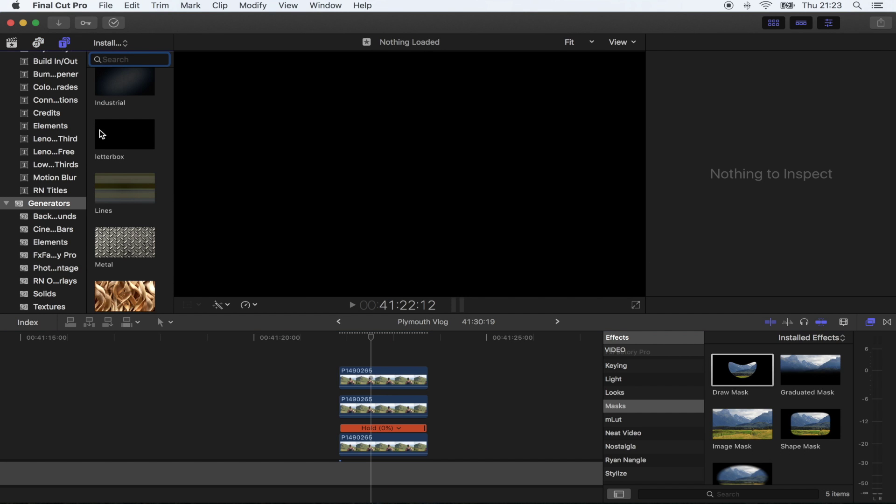
{"action": "left_click", "coordinate": [44, 294]}
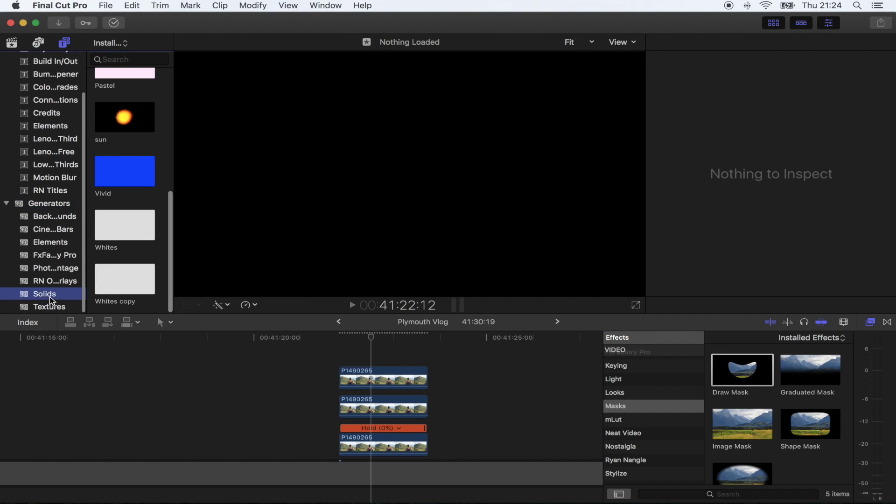
{"action": "scroll", "coordinate": [148, 181], "scroll_direction": "up", "scroll_amount": 5}
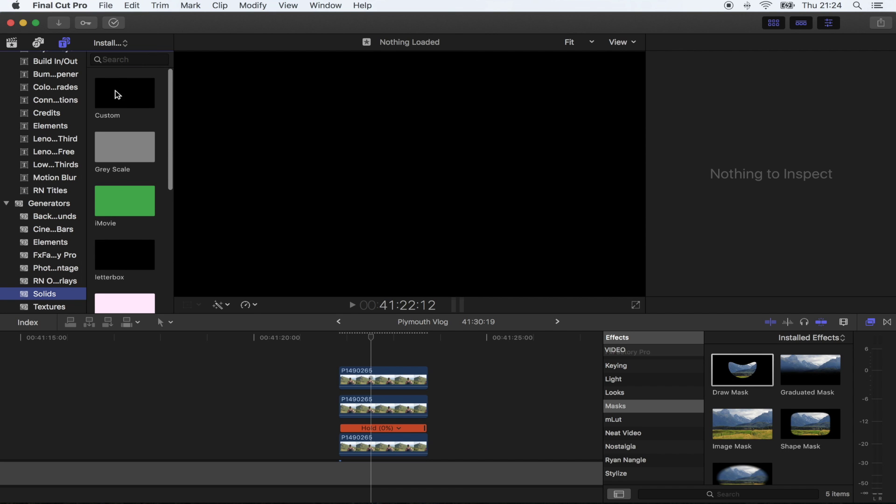
{"action": "left_click_drag", "start_coordinate": [108, 99], "coordinate": [282, 409]}
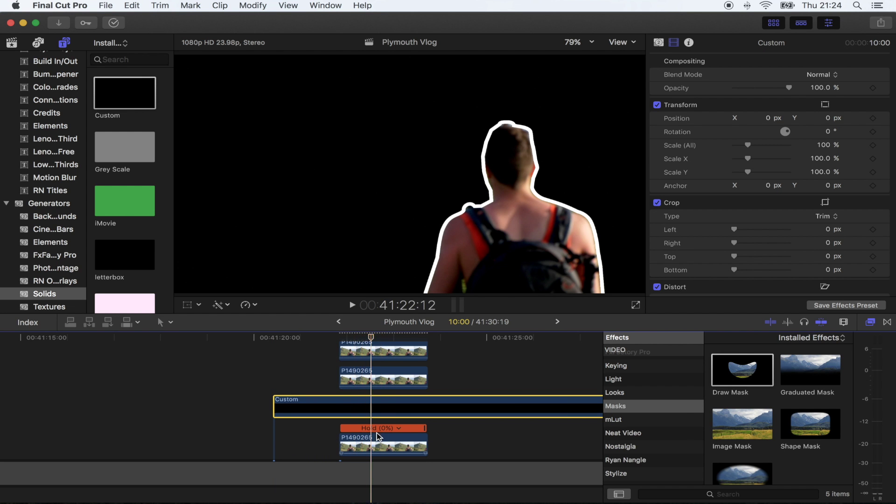
{"action": "left_click", "coordinate": [364, 392]}
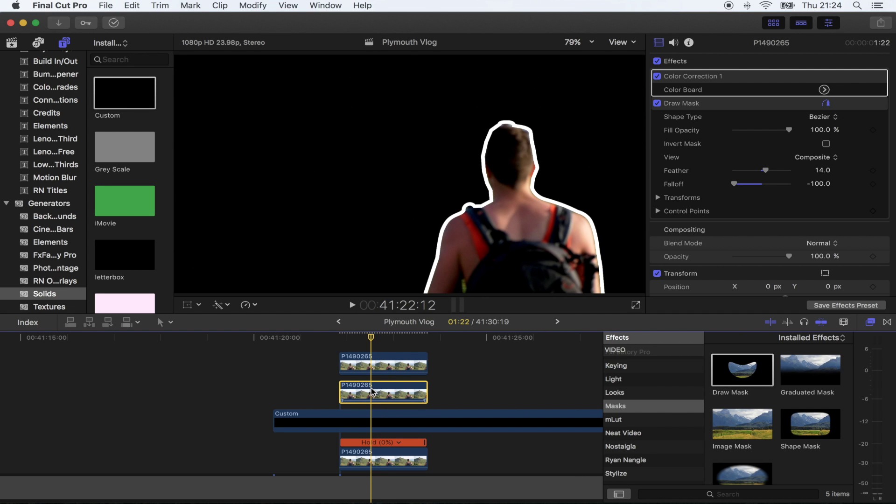
{"action": "key", "text": "super+c"}
- Paste the copied mask effects onto the Custom solid and widen its feather to 32
{"action": "left_click", "coordinate": [376, 424]}
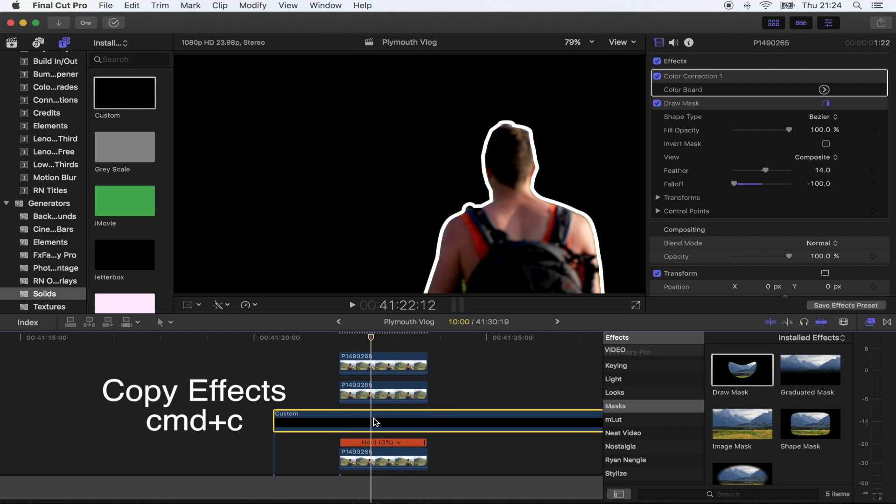
{"action": "key", "text": "alt+super+v"}
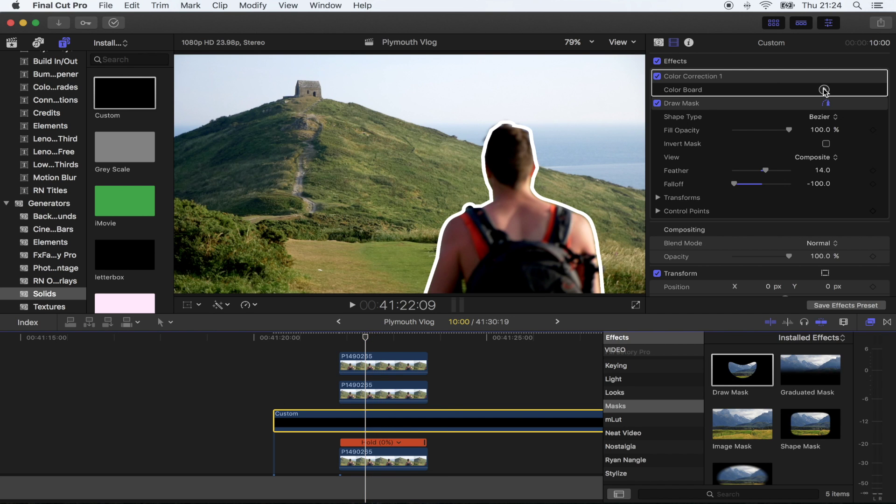
{"action": "left_click_drag", "start_coordinate": [769, 172], "coordinate": [771, 171]}
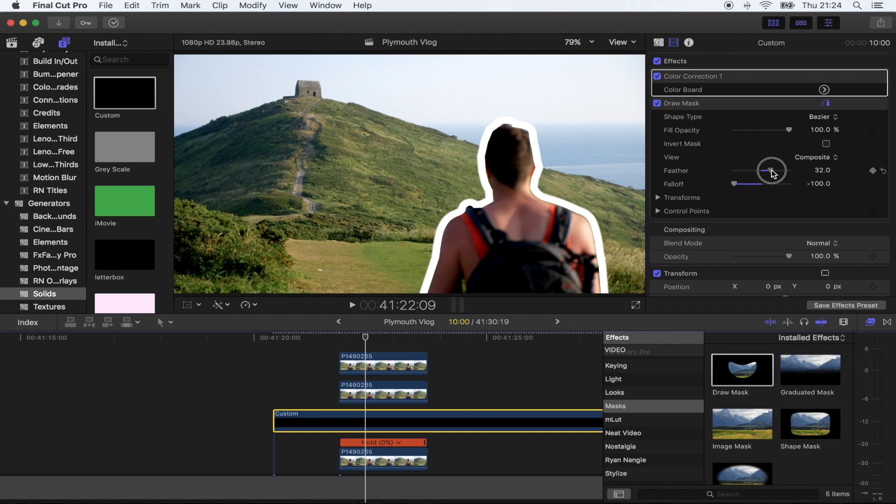
- Set the solid's exposure to Global -100% and Midtones 100%, then reduce its feather slightly
{"action": "left_click", "coordinate": [824, 89]}
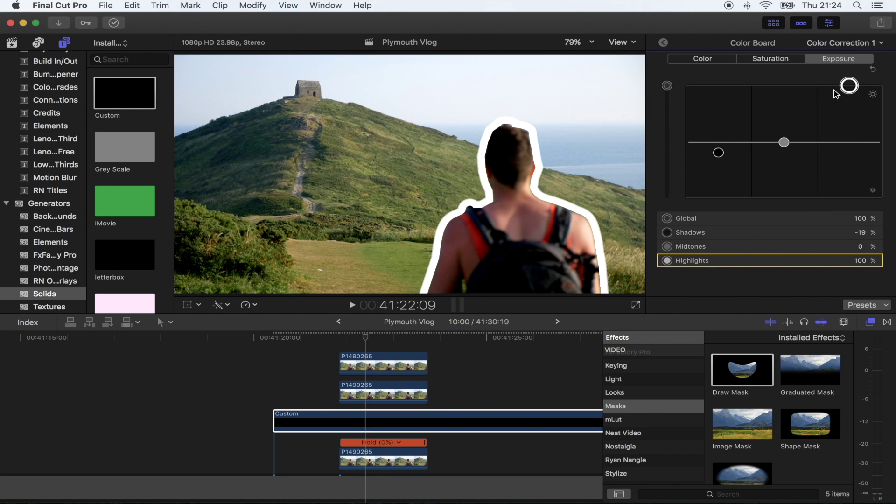
{"action": "left_click_drag", "start_coordinate": [669, 89], "coordinate": [660, 214]}
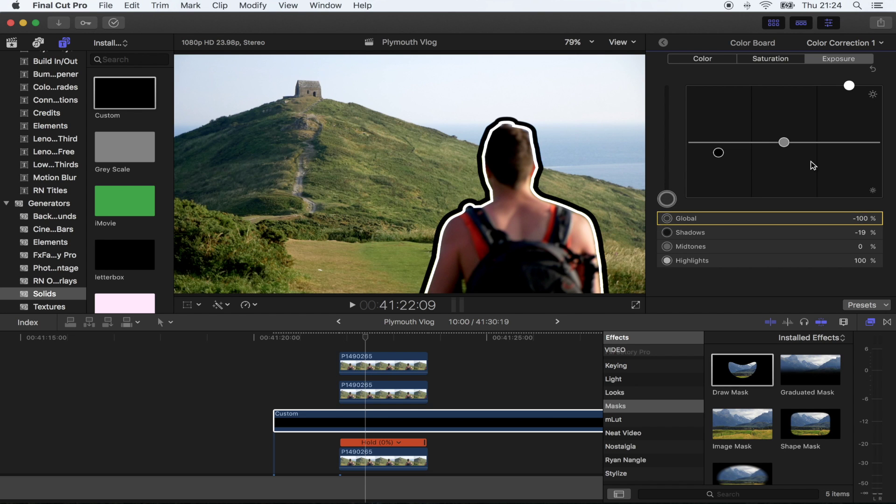
{"action": "left_click", "coordinate": [850, 85]}
{"action": "left_click_drag", "start_coordinate": [785, 143], "coordinate": [791, 53]}
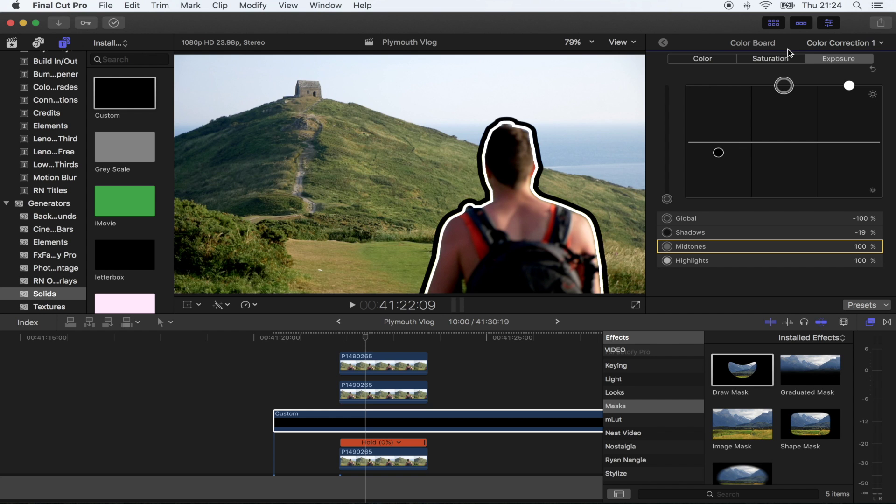
{"action": "left_click", "coordinate": [665, 42]}
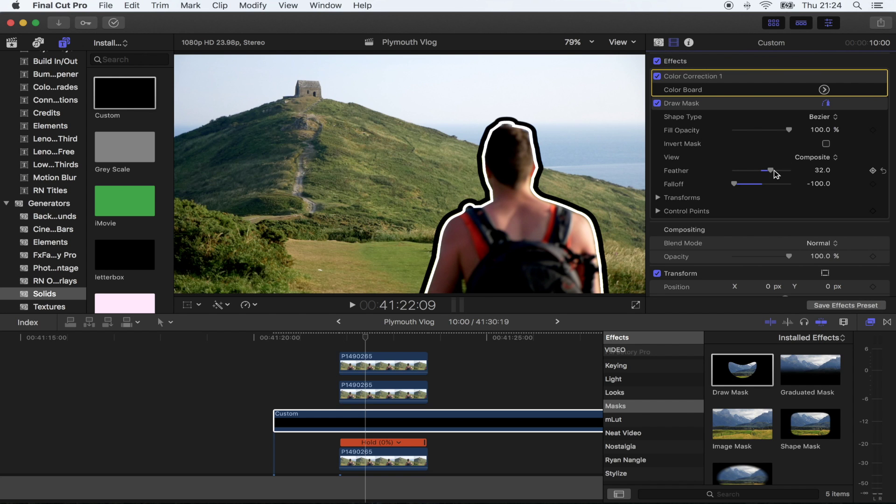
{"action": "left_click_drag", "start_coordinate": [772, 172], "coordinate": [772, 175]}
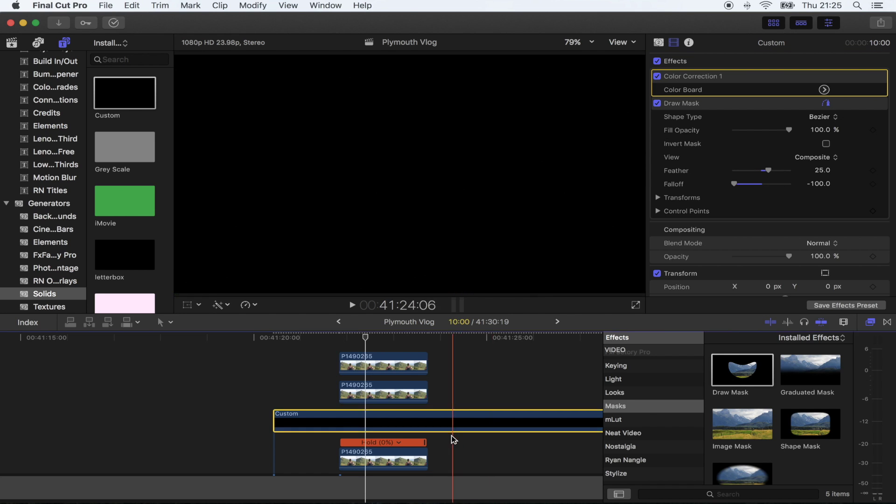
{"action": "scroll", "coordinate": [450, 420], "scroll_direction": "down", "scroll_amount": 1}
{"action": "left_click", "coordinate": [450, 417]}
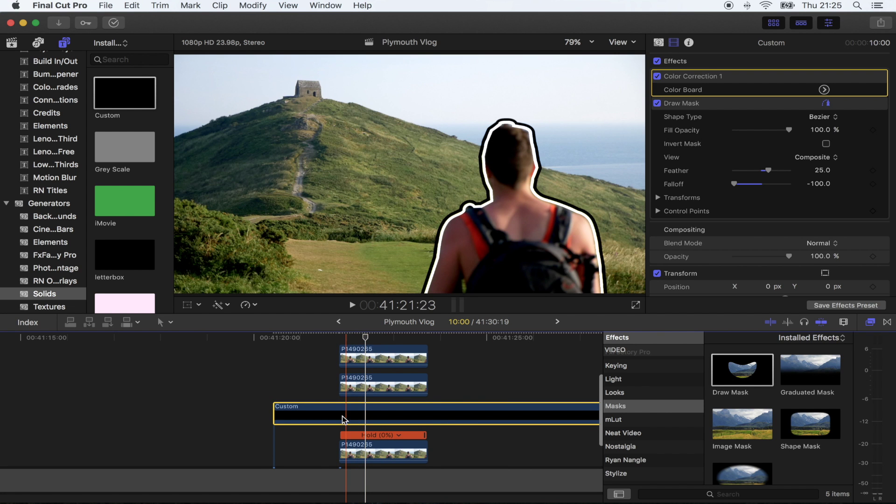
- Combine the three stacked outline clips into a new compound clip
{"action": "key", "text": "alt+super+Down"}
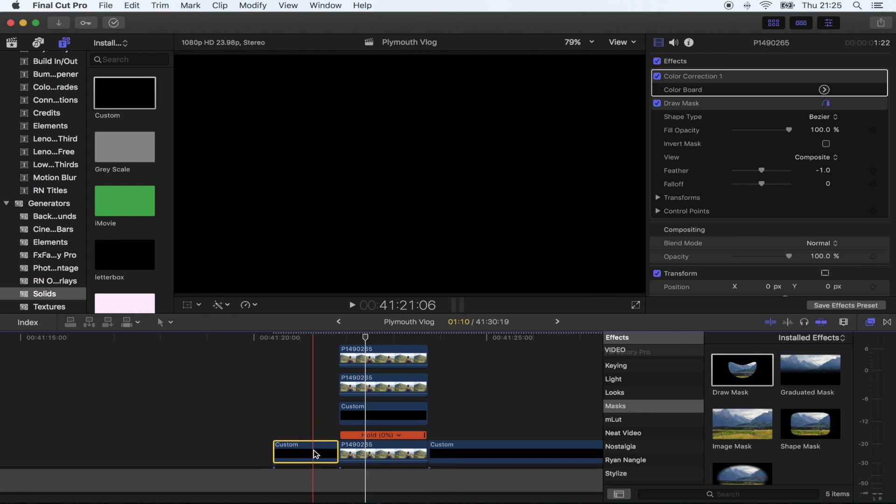
{"action": "key", "text": "super+z"}
{"action": "left_click_drag", "start_coordinate": [448, 416], "coordinate": [332, 356]}
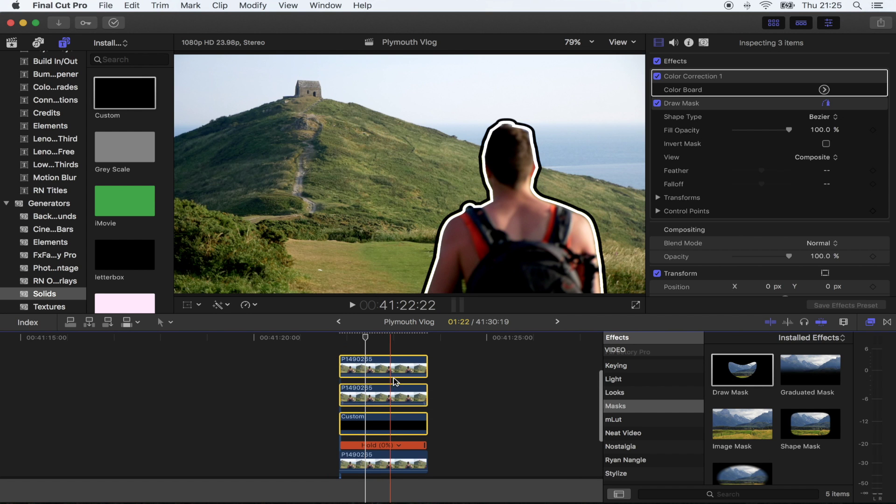
{"action": "right_click", "coordinate": [394, 382]}
{"action": "left_click", "coordinate": [430, 301]}
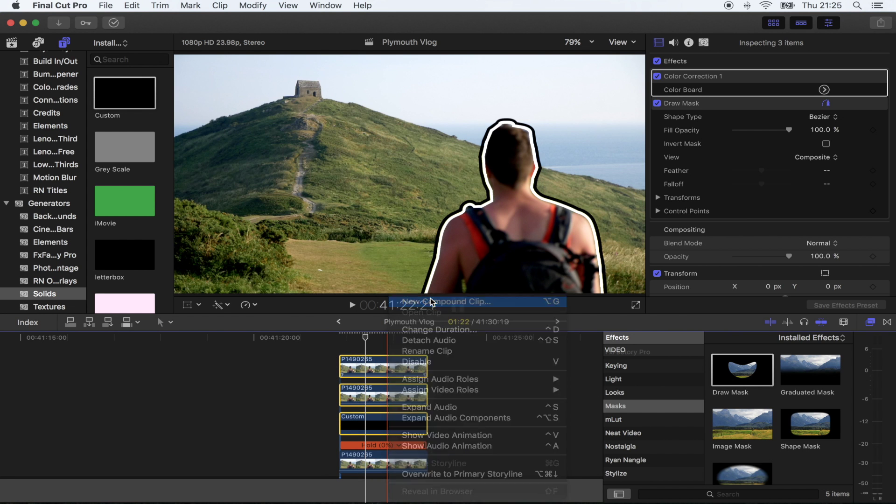
{"action": "left_click", "coordinate": [601, 89]}
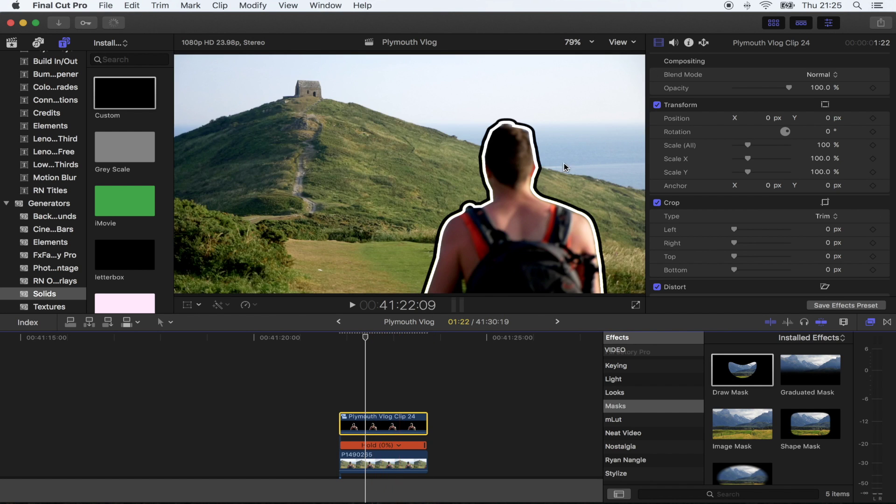
- Scale the compound clip to 131% and move it to -145.1, 126.4 px
{"action": "mouse_move", "coordinate": [749, 148]}
{"action": "left_mouse_down"}
{"action": "mouse_move", "coordinate": [759, 149]}
{"action": "mouse_move", "coordinate": [751, 146]}
{"action": "left_mouse_up"}
{"action": "left_click", "coordinate": [187, 305]}
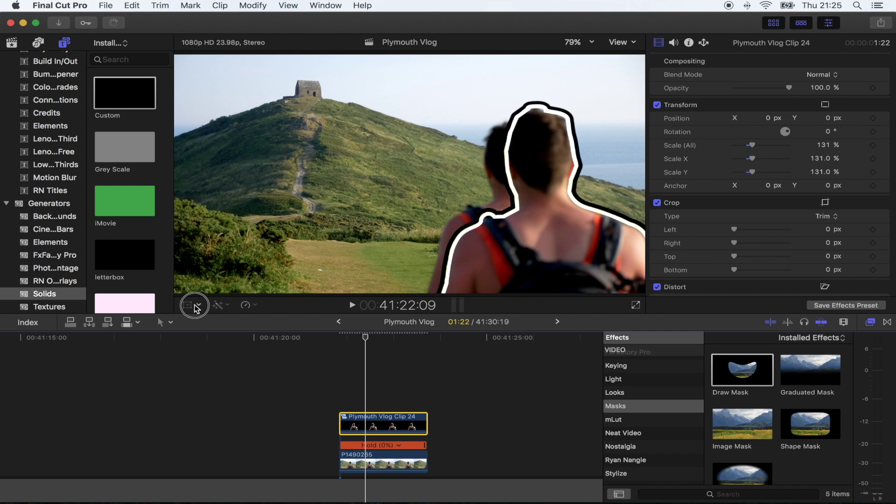
{"action": "left_click_drag", "start_coordinate": [503, 258], "coordinate": [525, 255]}
{"action": "left_click", "coordinate": [376, 340]}
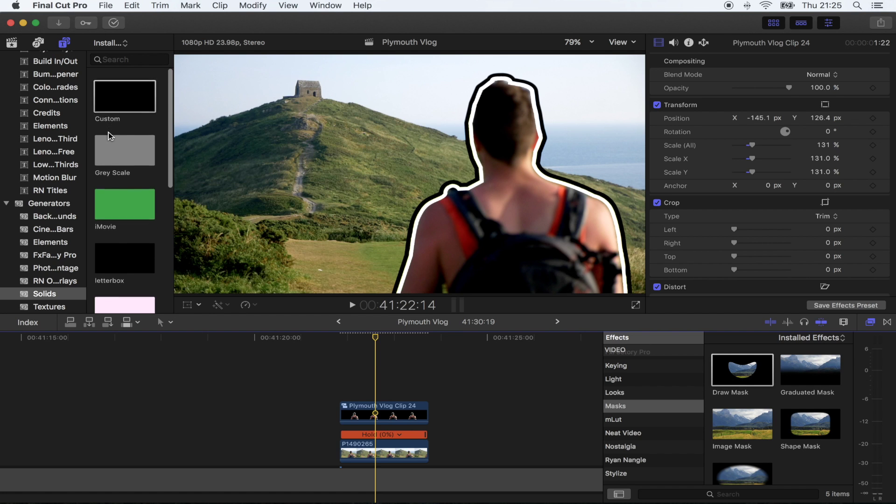
{"action": "left_click", "coordinate": [122, 59]}
{"action": "type", "text": "gradie"}
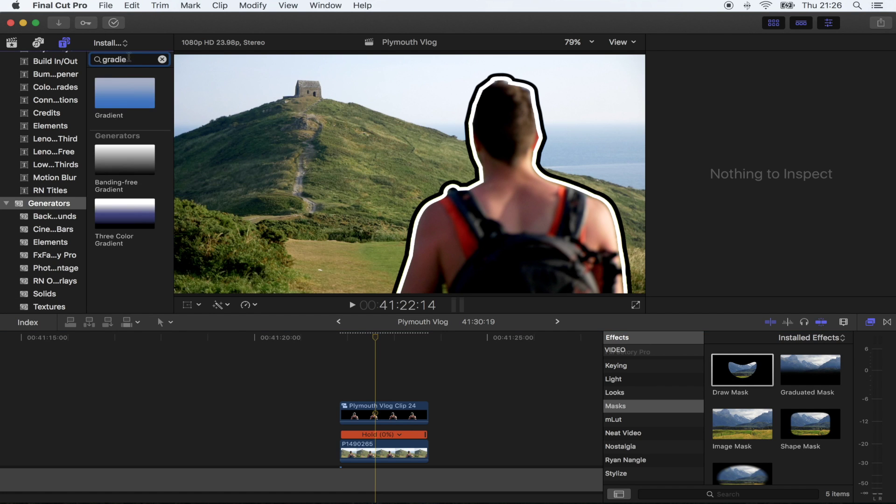
- Add a Gradient generator in Add blend mode and make it run horizontally
{"action": "left_click_drag", "start_coordinate": [121, 95], "coordinate": [326, 422]}
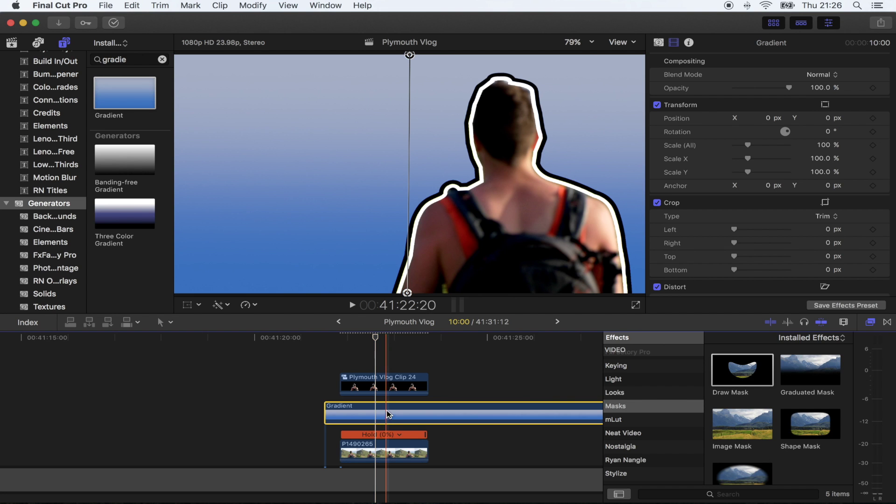
{"action": "left_click", "coordinate": [819, 74]}
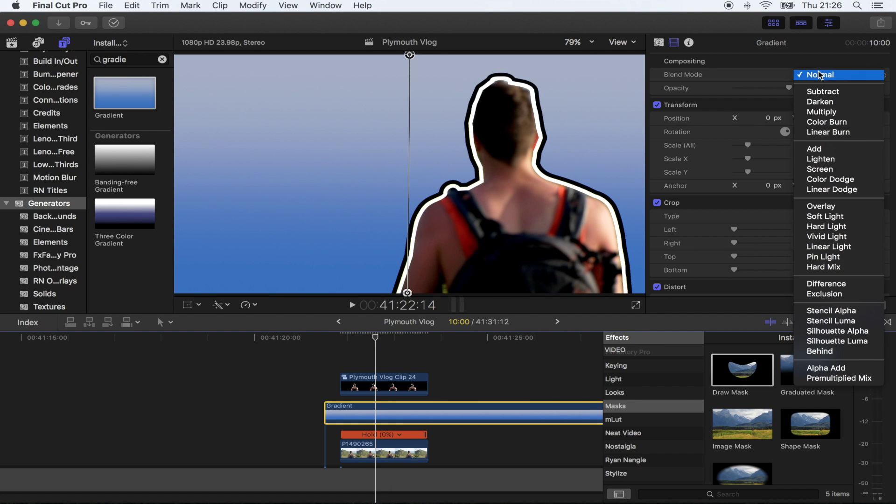
{"action": "left_click", "coordinate": [822, 149]}
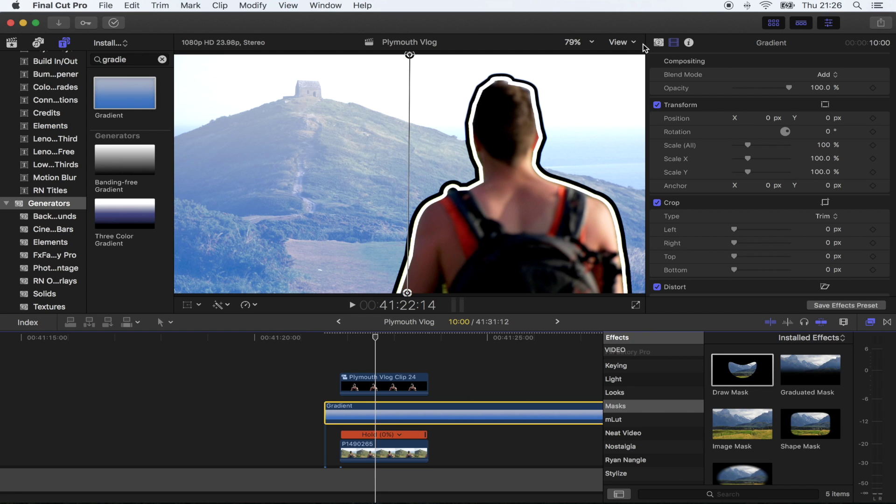
{"action": "left_click", "coordinate": [659, 43]}
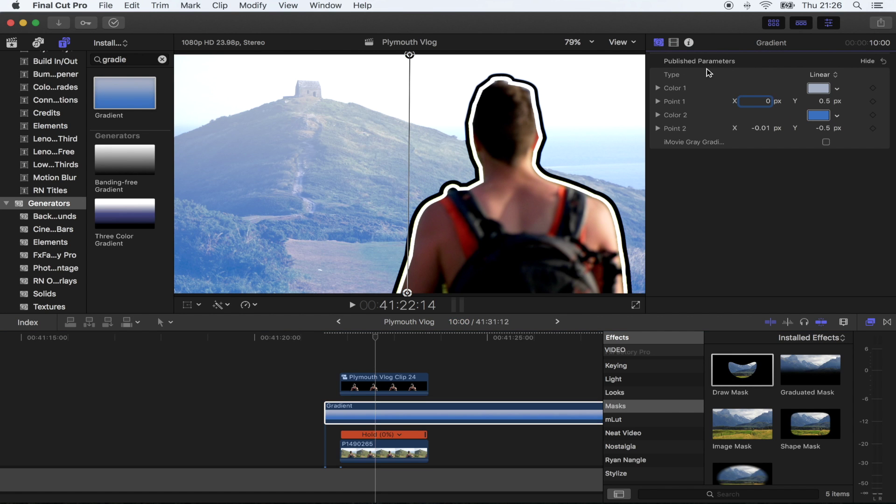
{"action": "left_click_drag", "start_coordinate": [409, 55], "coordinate": [618, 169]}
{"action": "left_click_drag", "start_coordinate": [407, 293], "coordinate": [196, 170]}
- Set gradient Color 1 to yellow and Color 2 to magenta, then trim it to the other clips
{"action": "double_click", "coordinate": [196, 170]}
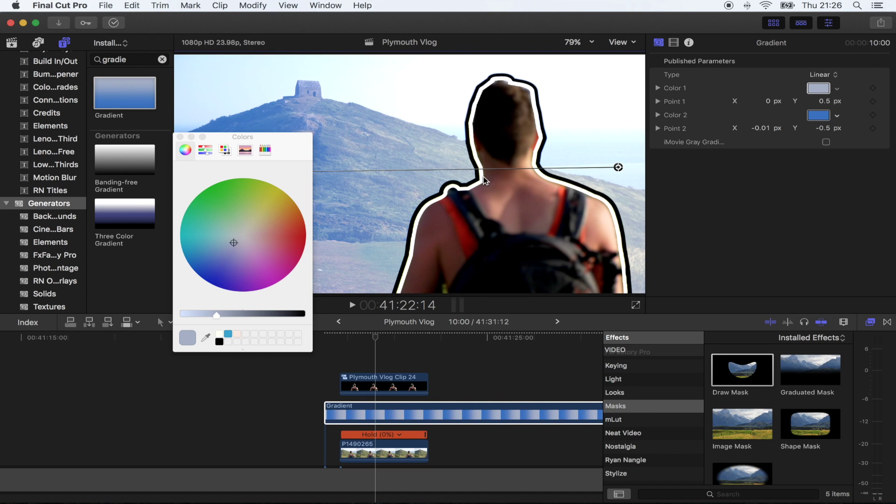
{"action": "left_click_drag", "start_coordinate": [275, 221], "coordinate": [284, 191]}
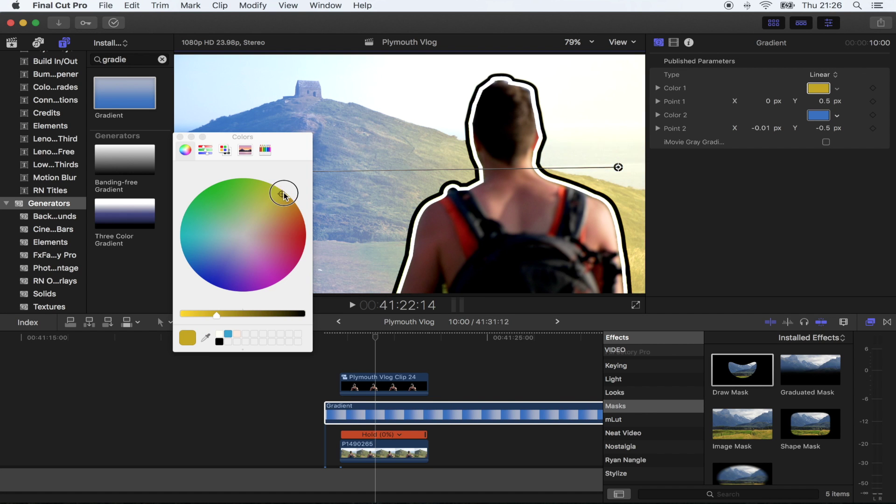
{"action": "left_click", "coordinate": [815, 116]}
{"action": "left_click_drag", "start_coordinate": [247, 270], "coordinate": [282, 279]}
{"action": "left_click", "coordinate": [179, 137]}
{"action": "left_click", "coordinate": [674, 42]}
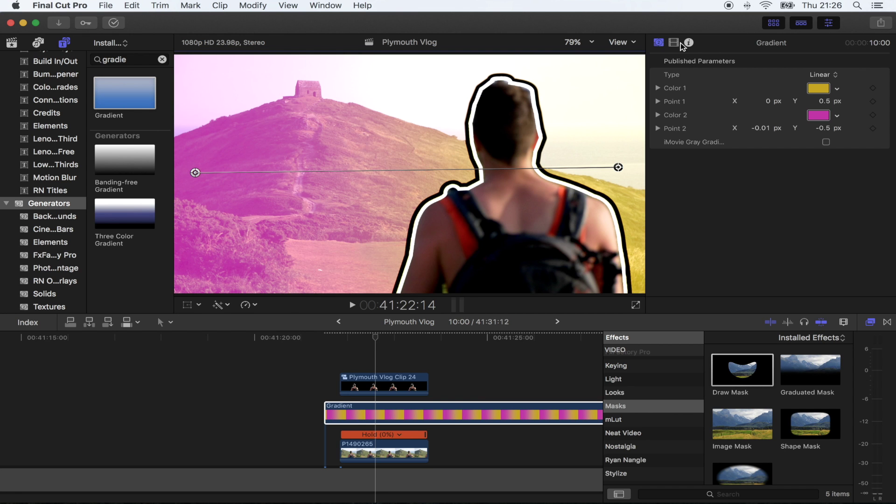
{"action": "scroll", "coordinate": [434, 404], "scroll_direction": "down", "scroll_amount": 1}
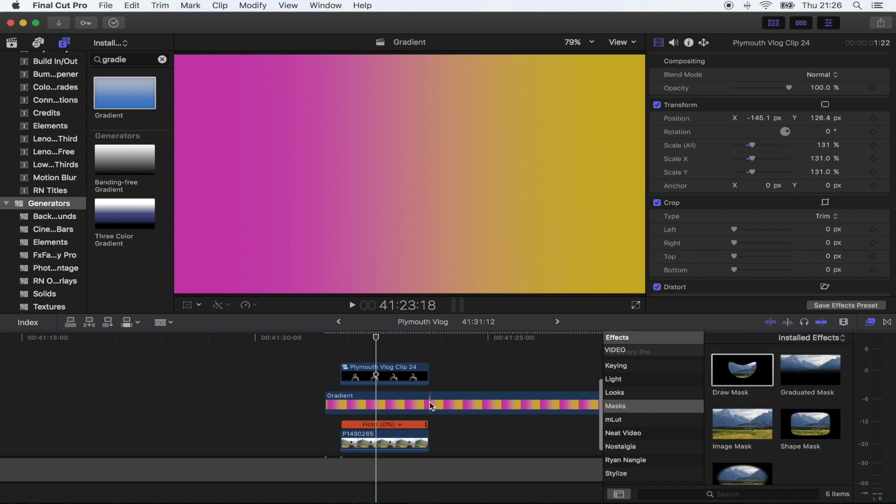
{"action": "left_click_drag", "start_coordinate": [430, 405], "coordinate": [334, 438]}
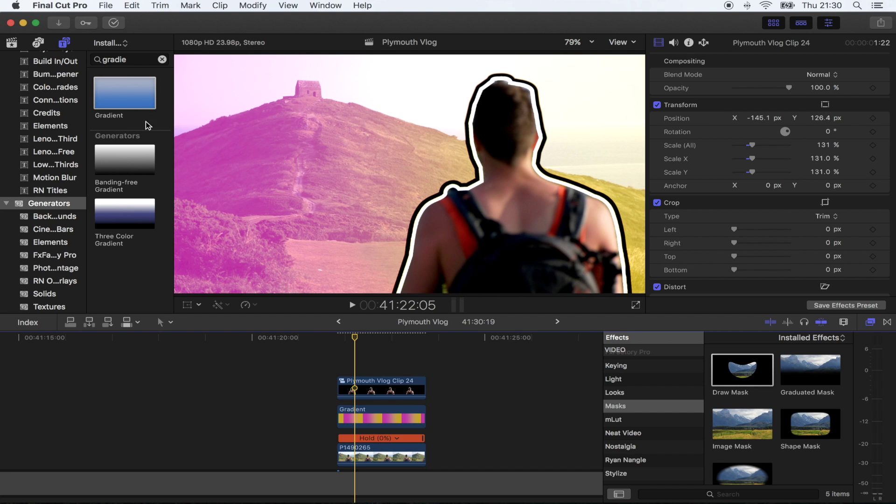
- Add a Basic Title above the clips from the Titles browser
{"action": "left_click", "coordinate": [41, 44]}
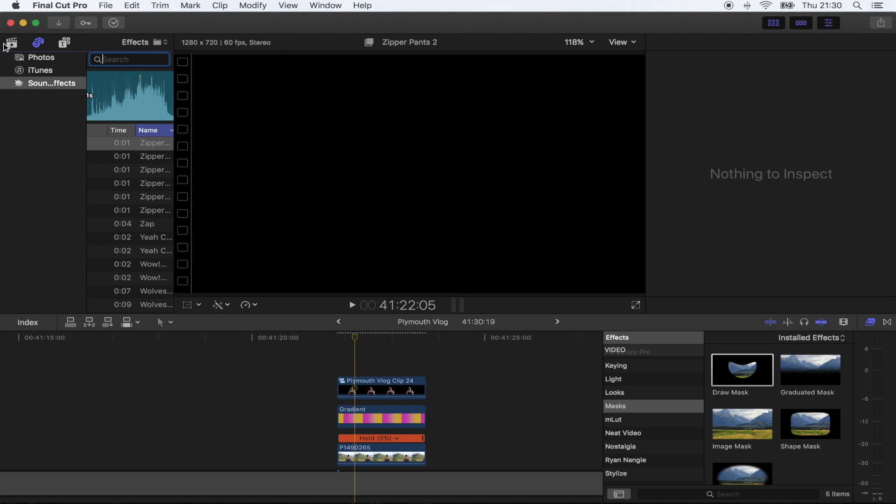
{"action": "left_click", "coordinate": [64, 43]}
{"action": "left_click", "coordinate": [163, 59]}
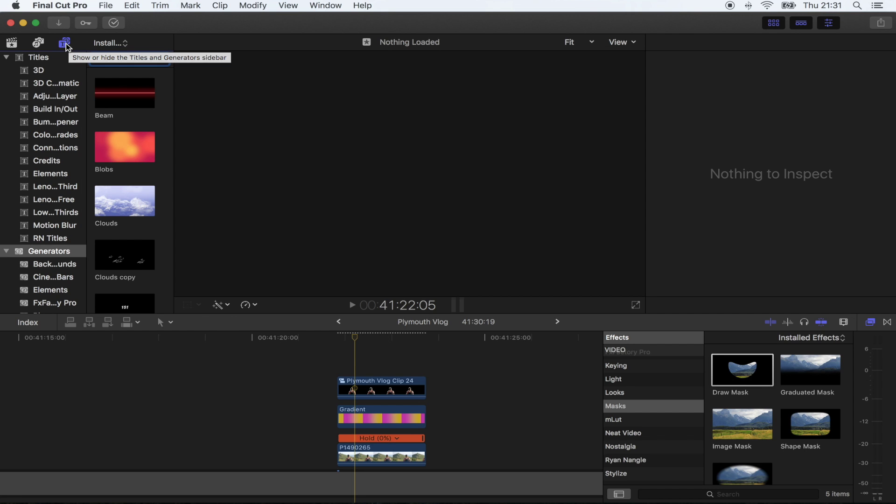
{"action": "left_click", "coordinate": [39, 57]}
{"action": "scroll", "coordinate": [131, 230], "scroll_direction": "down", "scroll_amount": 3}
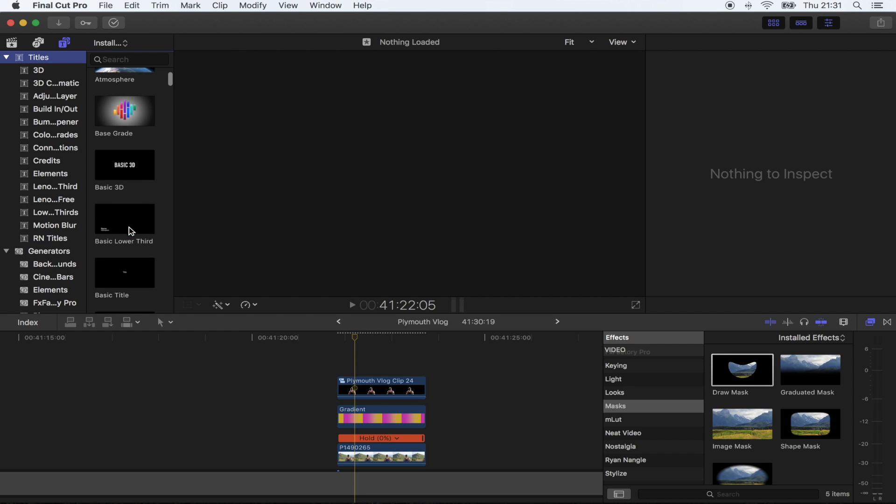
{"action": "left_click", "coordinate": [118, 243]}
{"action": "left_click_drag", "start_coordinate": [118, 243], "coordinate": [340, 367]}
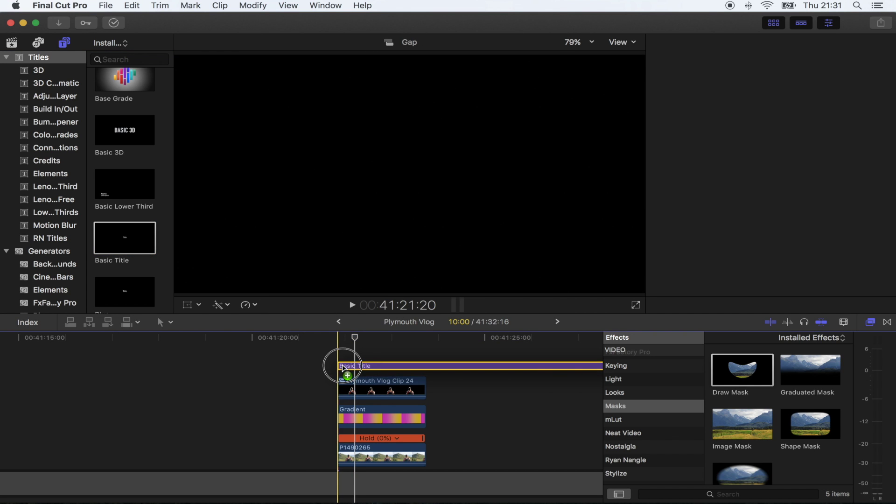
- Type 'Thumbnail Tutorial', move it up-left, and set the font to Surfing Capital
{"action": "left_click", "coordinate": [375, 350]}
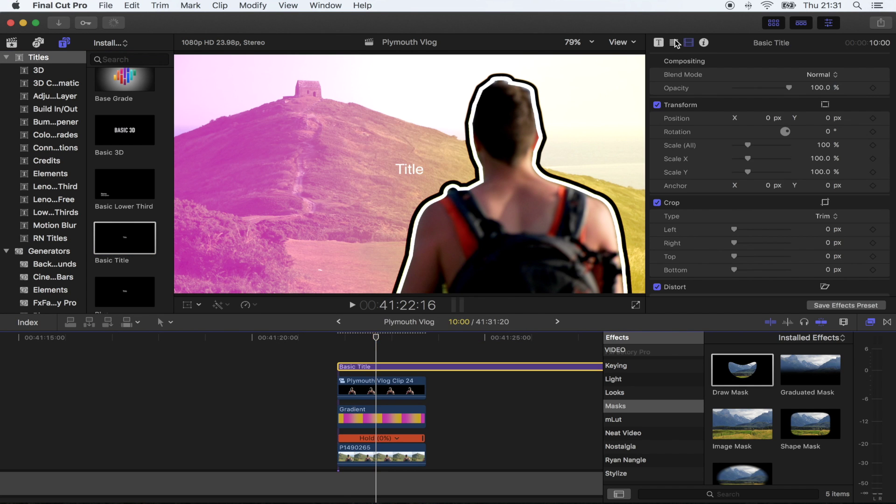
{"action": "left_click", "coordinate": [674, 43]}
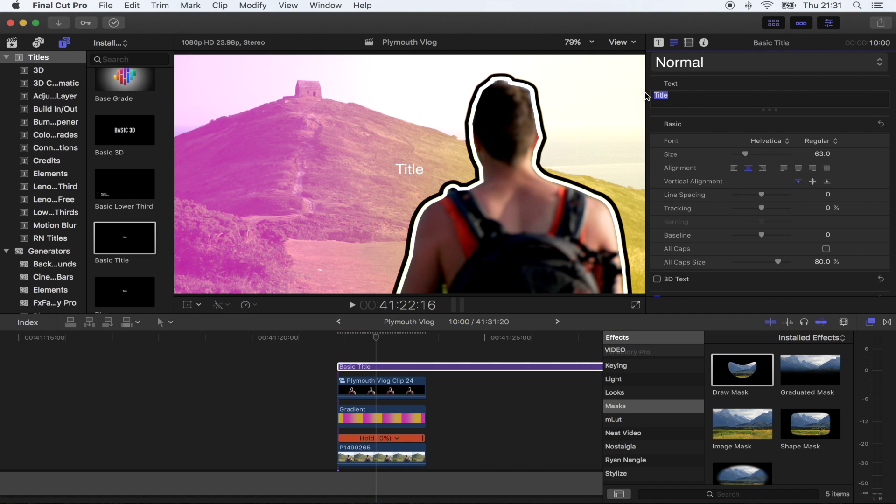
{"action": "type", "text": "Thumbnail"}
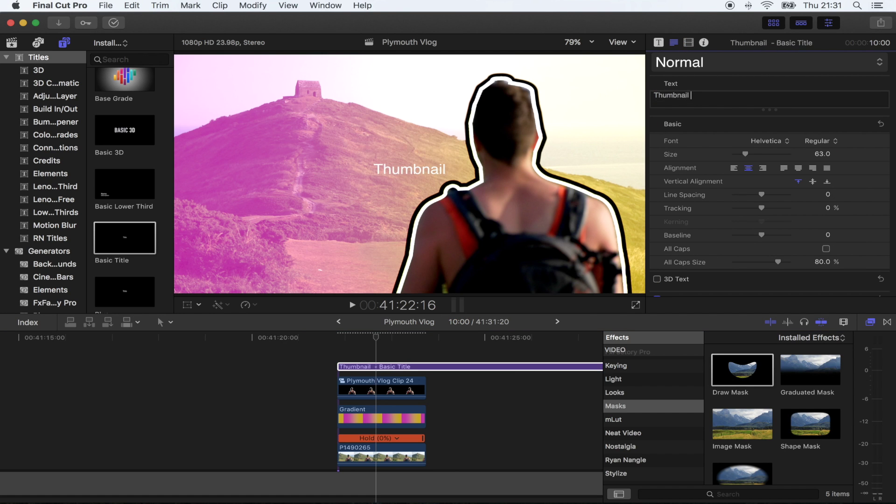
{"action": "type", "text": " Tutorial"}
{"action": "left_click_drag", "start_coordinate": [402, 166], "coordinate": [355, 155]}
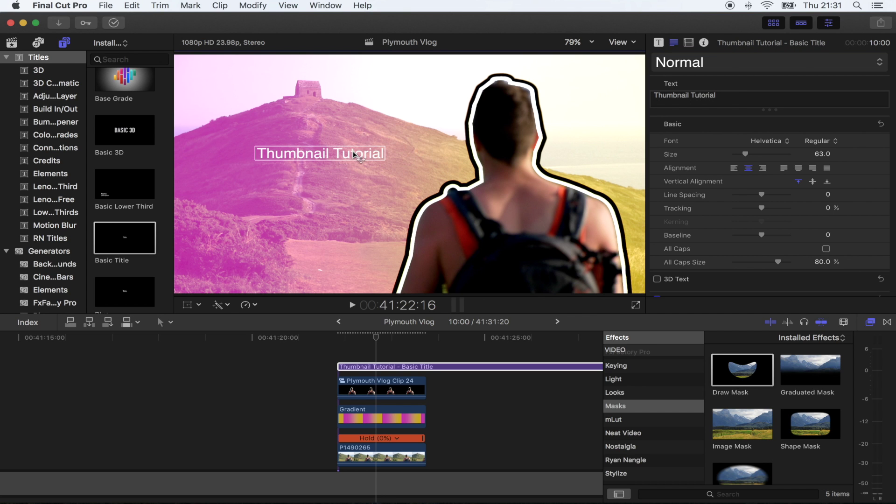
{"action": "left_click", "coordinate": [769, 142]}
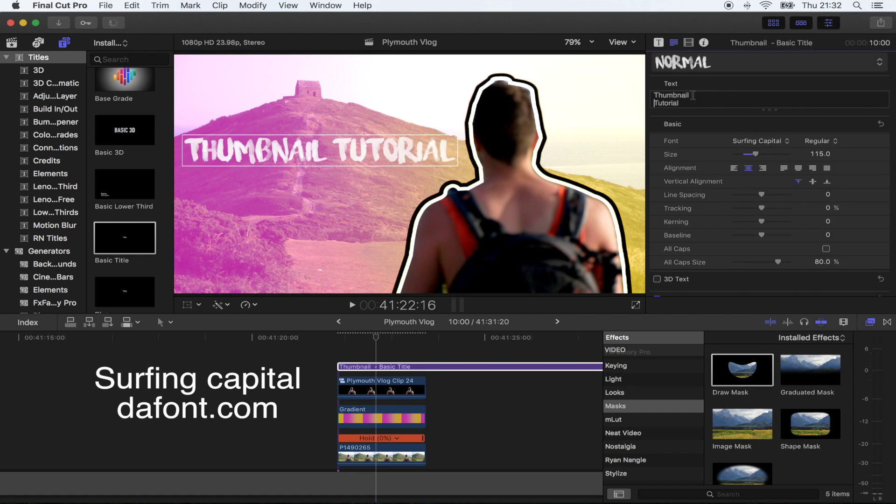
- Enable the title's Outline, colour it black, and set its Width to 8
{"action": "scroll", "coordinate": [653, 82], "scroll_direction": "down", "scroll_amount": 2}
{"action": "scroll", "coordinate": [656, 112], "scroll_direction": "down", "scroll_amount": 1}
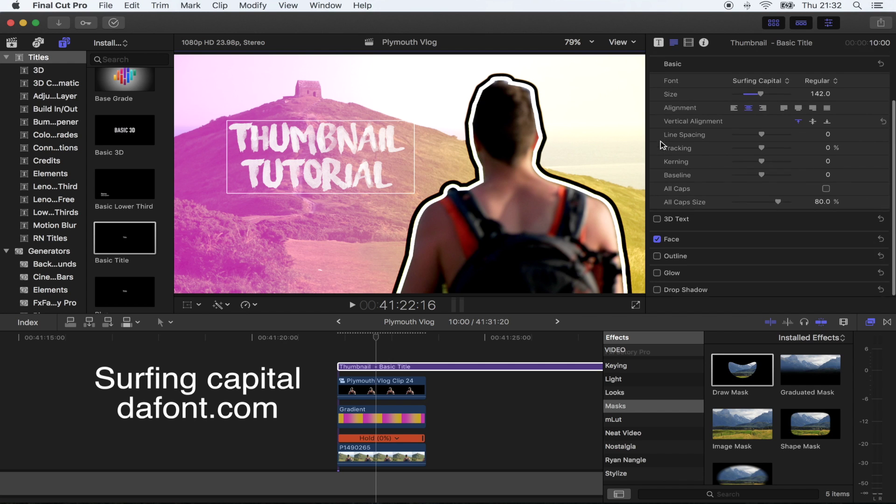
{"action": "left_click", "coordinate": [657, 257]}
{"action": "left_click", "coordinate": [866, 256]}
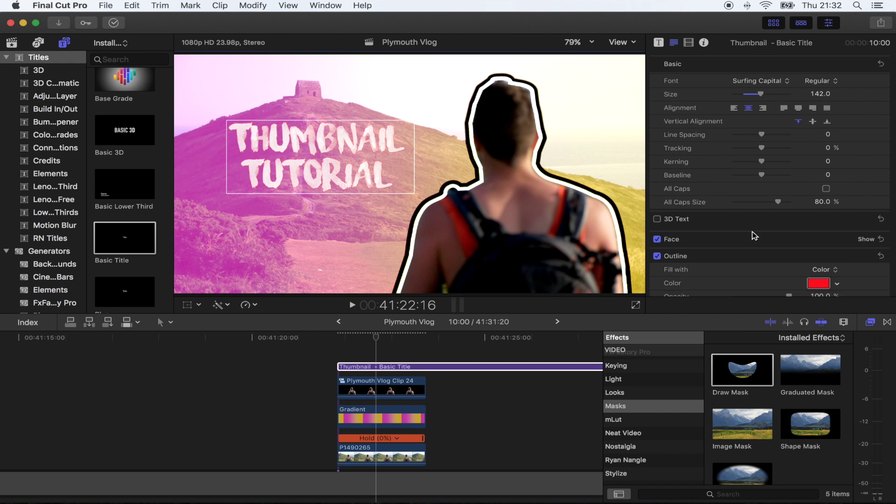
{"action": "scroll", "coordinate": [752, 233], "scroll_direction": "down", "scroll_amount": 3}
{"action": "left_click", "coordinate": [817, 228]}
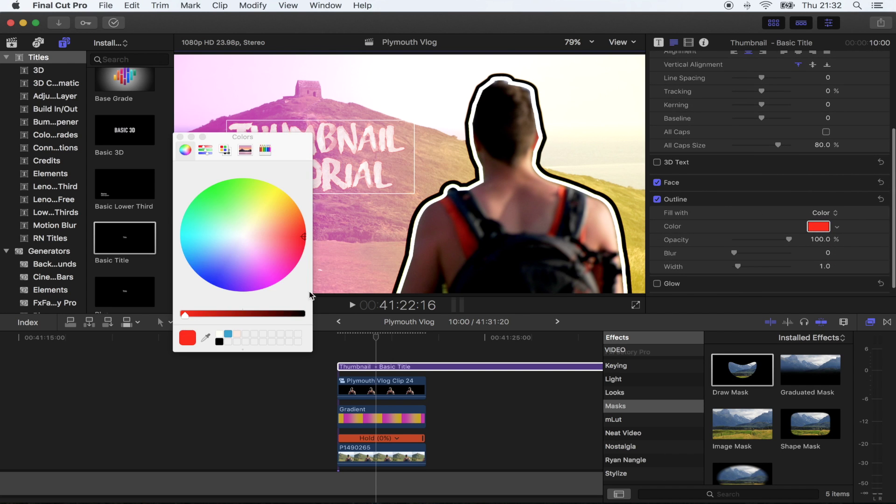
{"action": "left_click_drag", "start_coordinate": [289, 314], "coordinate": [302, 313]}
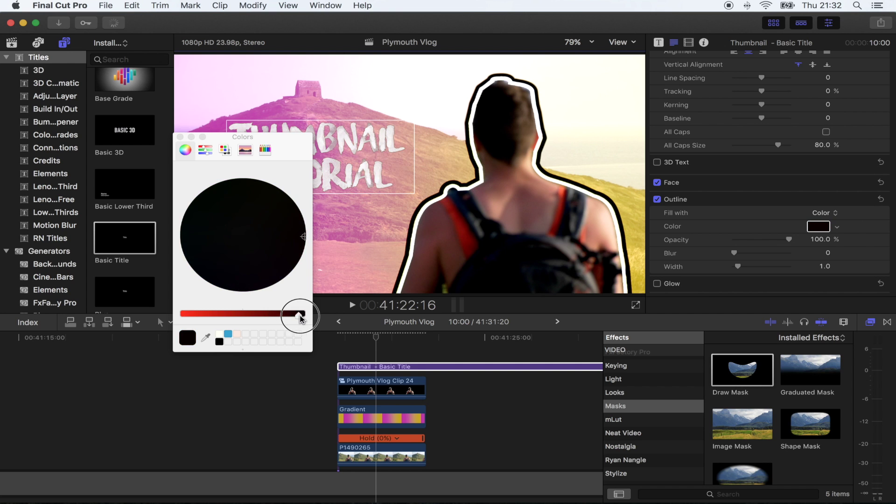
{"action": "left_click", "coordinate": [180, 137]}
{"action": "scroll", "coordinate": [773, 260], "scroll_direction": "down", "scroll_amount": 2}
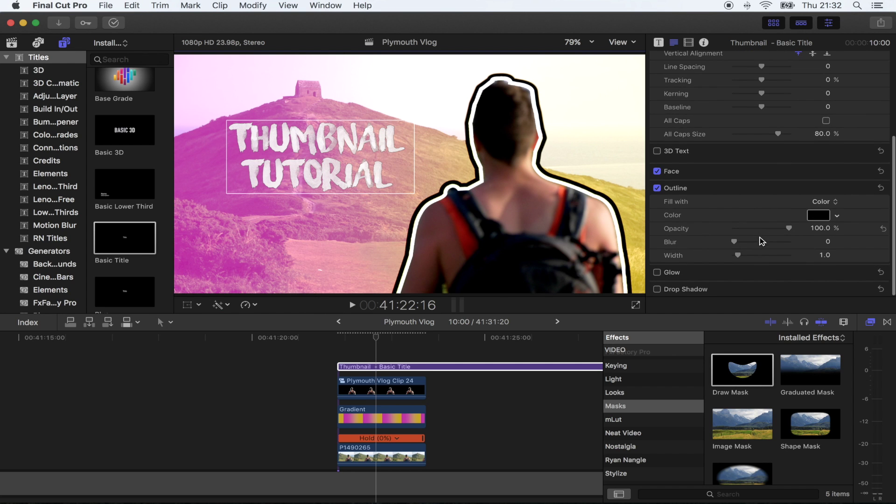
{"action": "left_click_drag", "start_coordinate": [737, 256], "coordinate": [764, 258]}
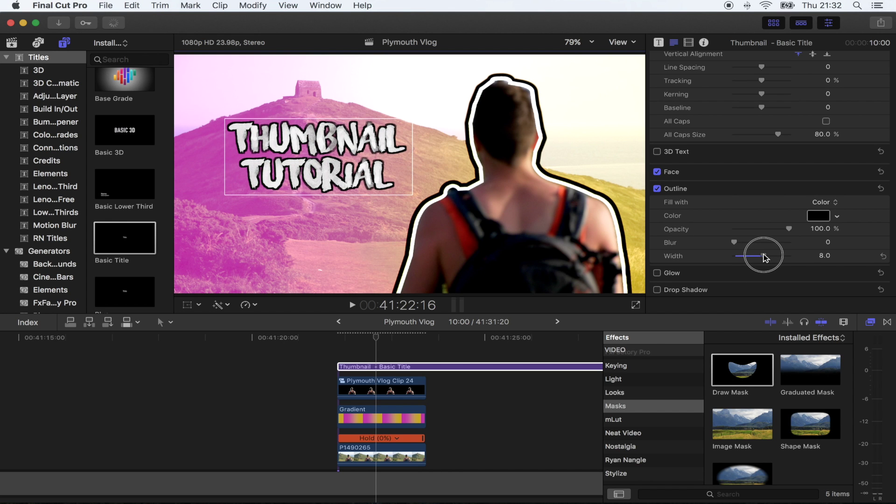
- Raise the title's Highlights exposure to 59% in the Color Board and nudge it slightly left
{"action": "left_click", "coordinate": [689, 43]}
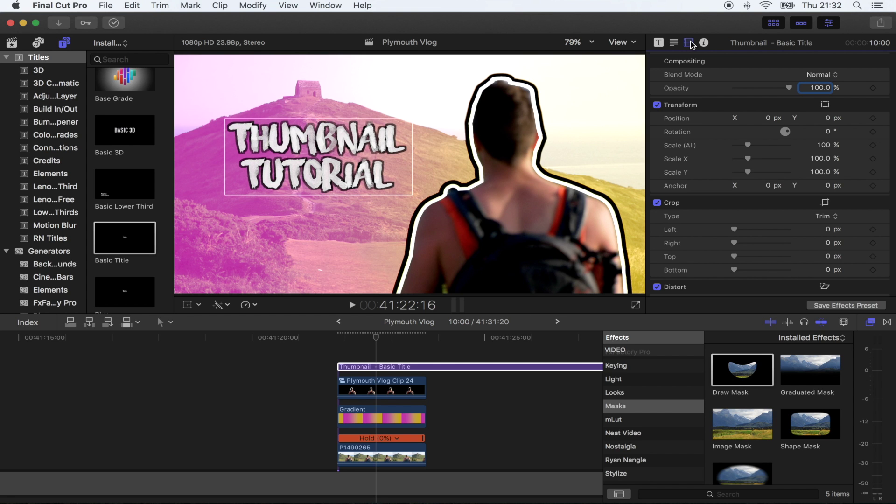
{"action": "key", "text": "super+6"}
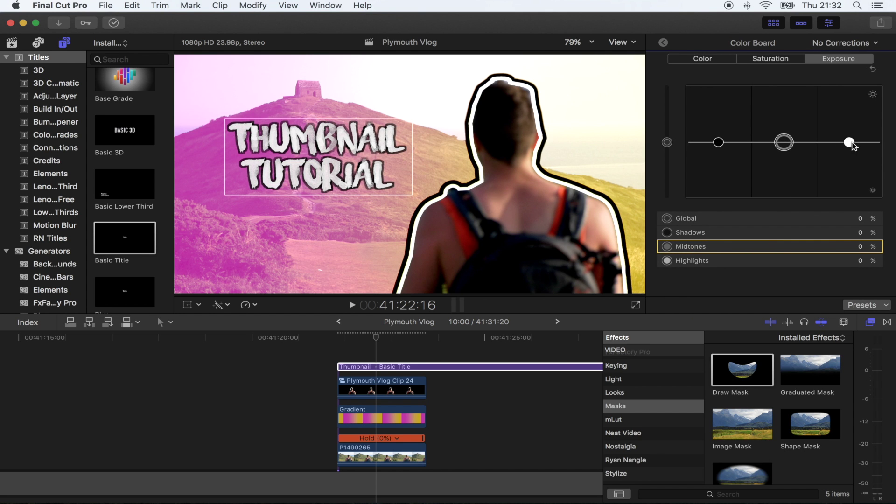
{"action": "left_click_drag", "start_coordinate": [852, 145], "coordinate": [849, 108]}
{"action": "left_click", "coordinate": [321, 172]}
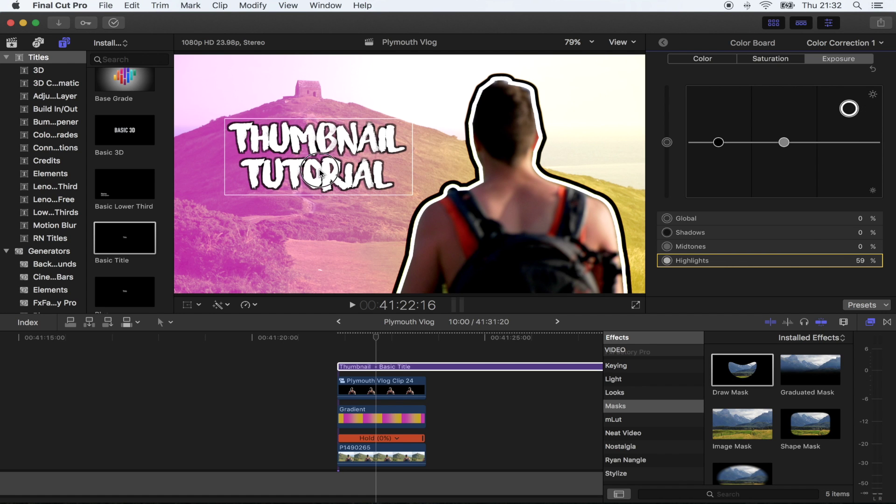
{"action": "left_click_drag", "start_coordinate": [321, 173], "coordinate": [312, 175]}
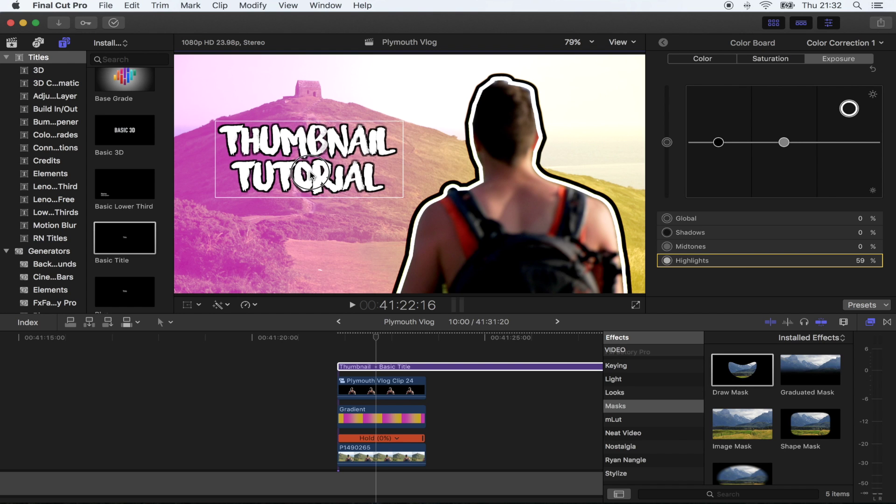
{"action": "left_click", "coordinate": [664, 43]}
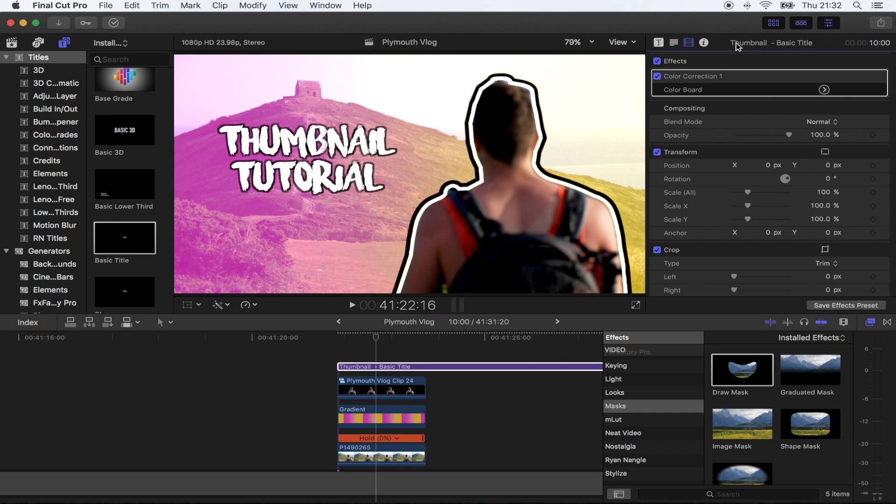